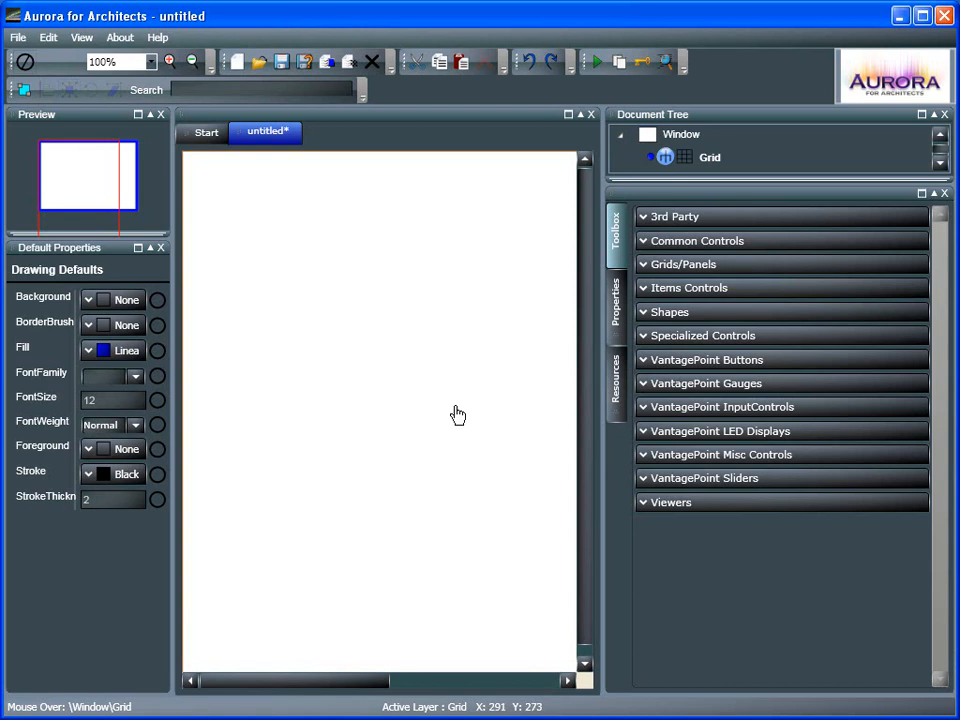
Draw an ellipse in the upper part of the blank canvas
click(716, 314)
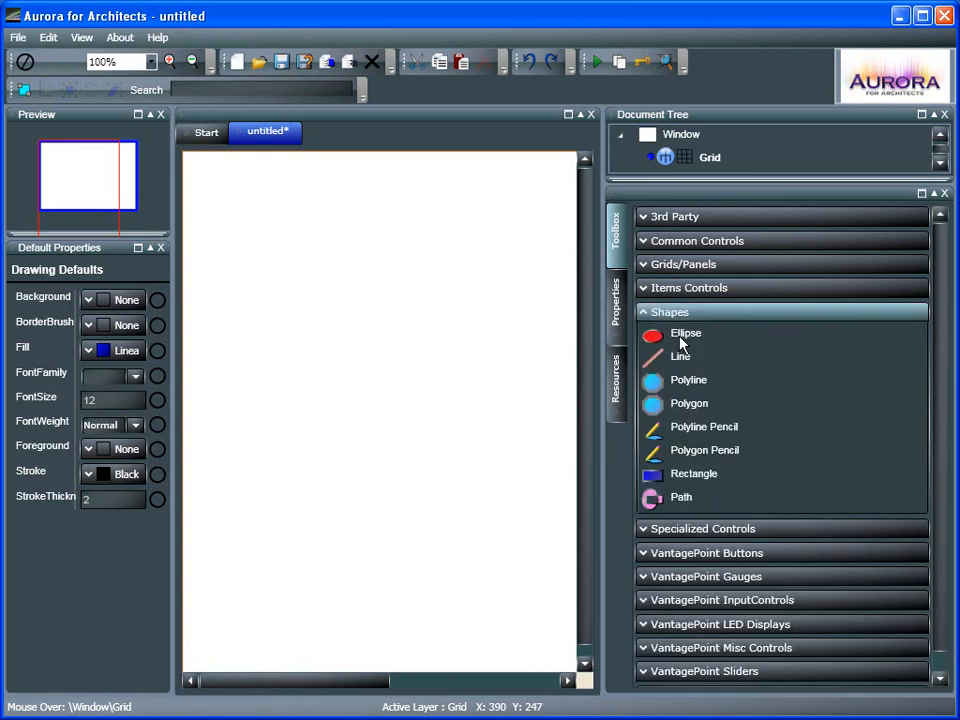
click(684, 338)
drag(289, 216, 446, 350)
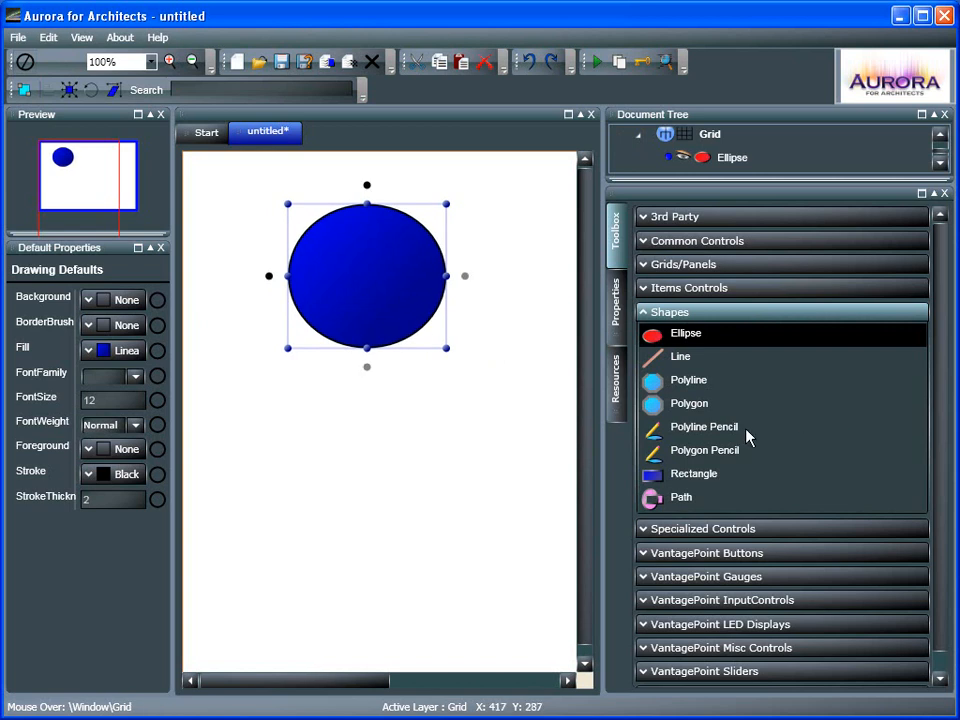
Place a large RacingGauge below the ellipse, nudge it down slightly and make it a bit narrower and taller
click(686, 314)
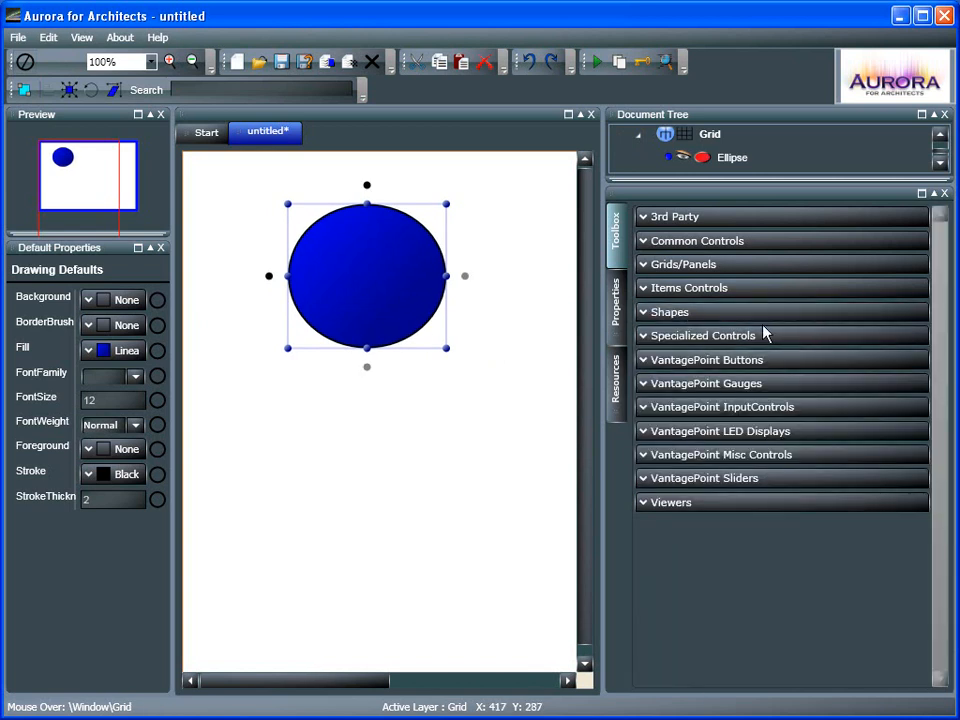
click(702, 390)
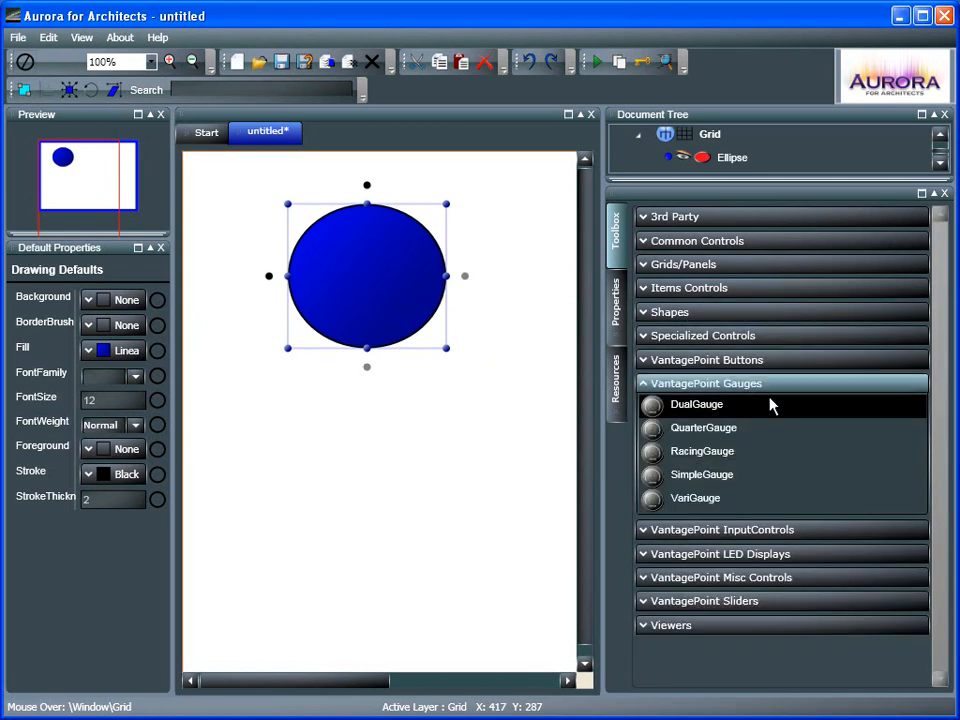
click(720, 451)
drag(230, 367, 528, 614)
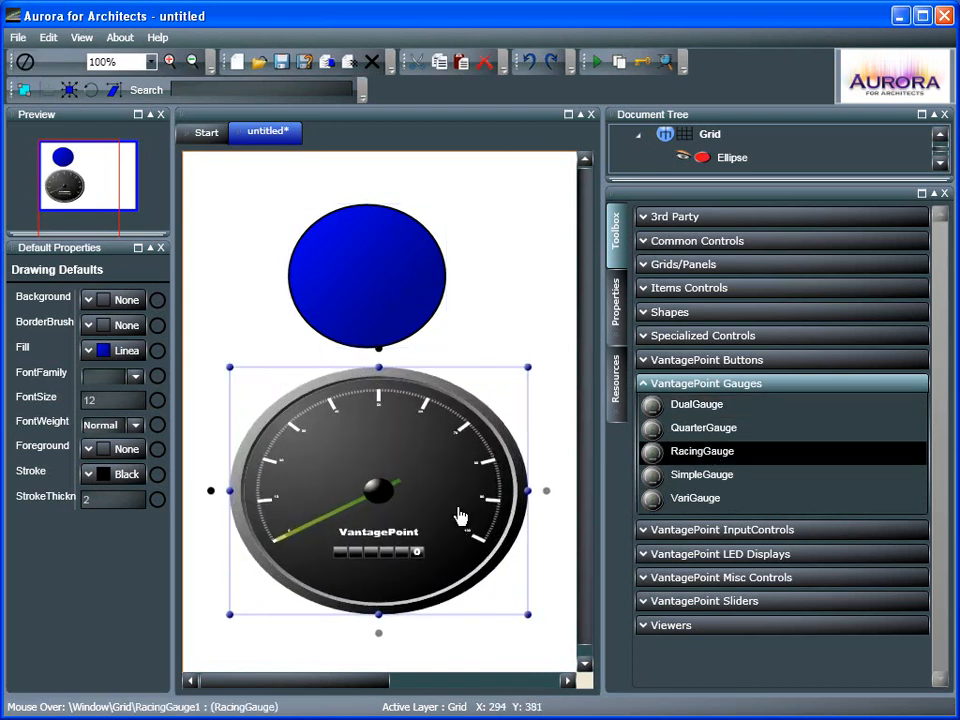
drag(459, 517, 456, 523)
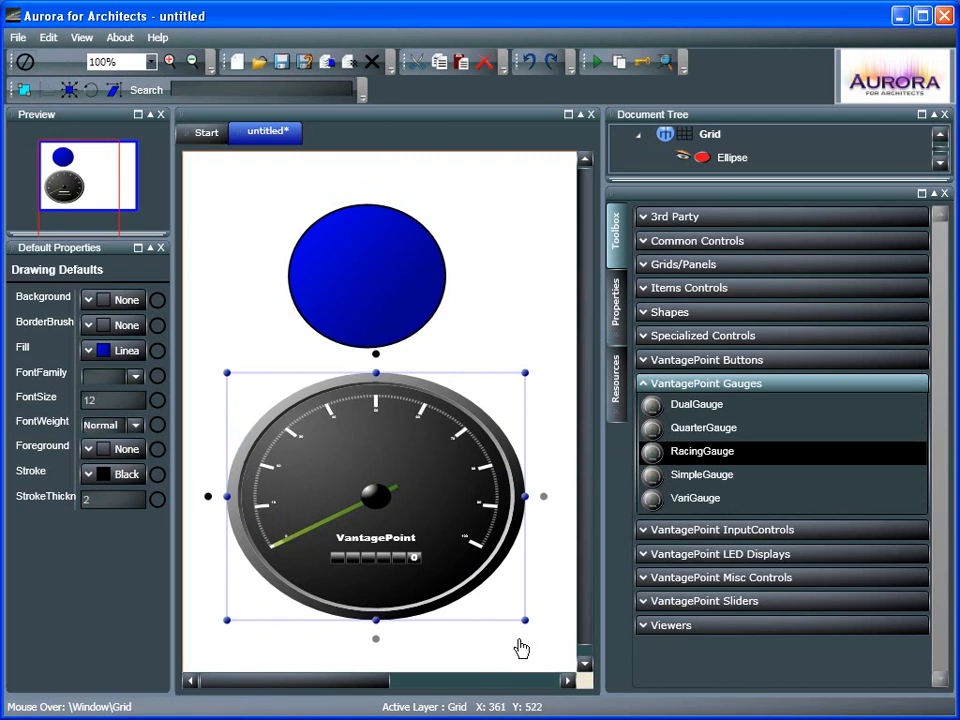
mouse_move(524, 619)
mouse_down()
mouse_move(503, 625)
mouse_move(516, 635)
mouse_up()
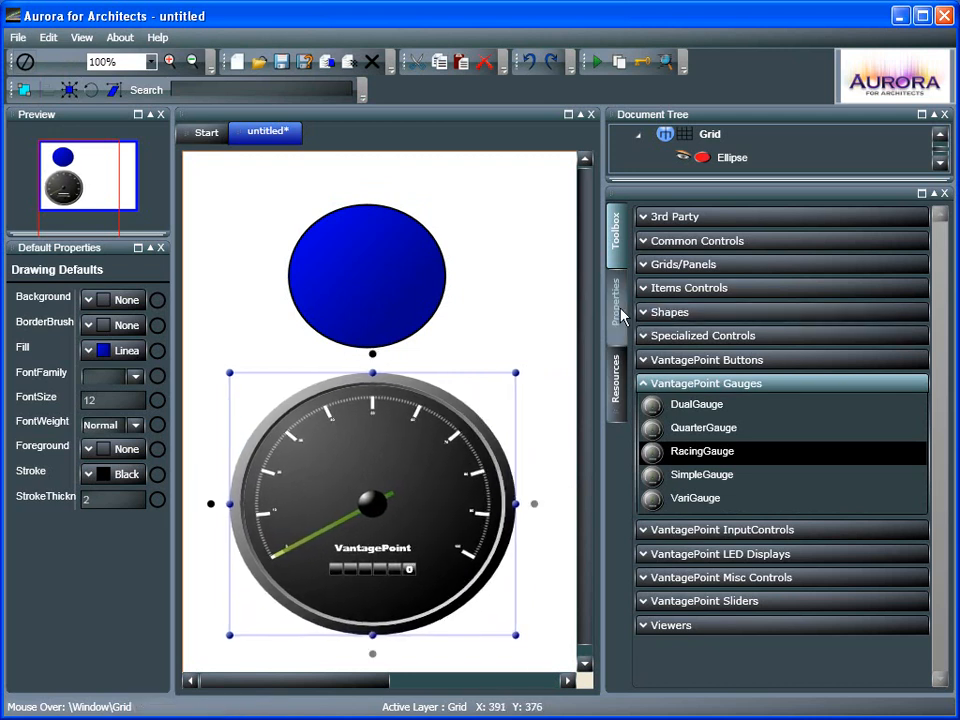
Open the gauge's properties and shift the origin and center of its background's radial gradient inward
click(621, 312)
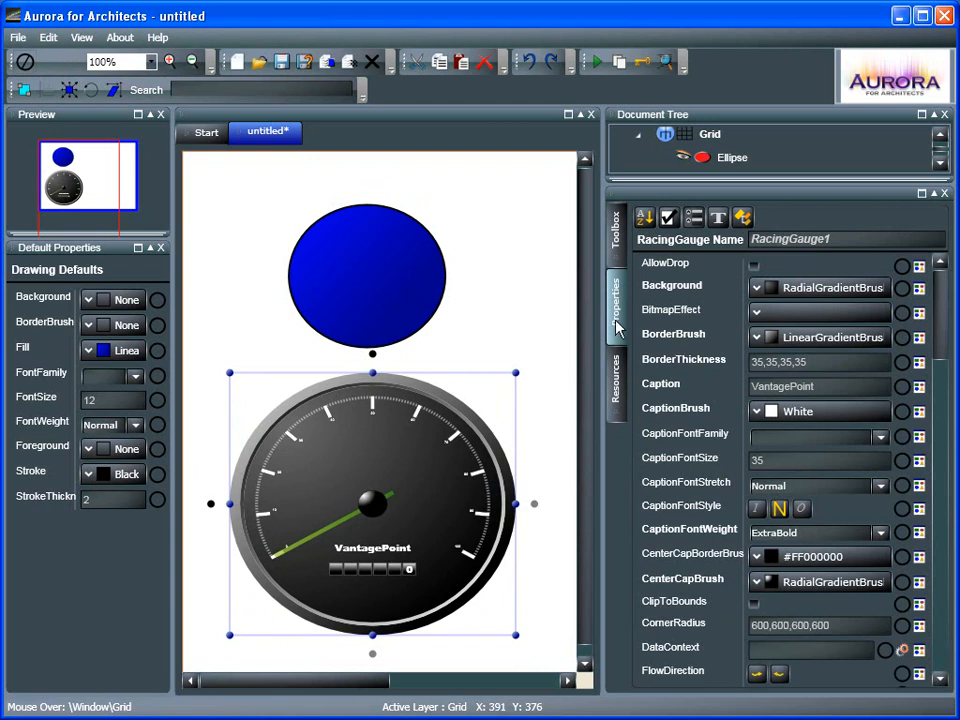
drag(940, 455, 950, 305)
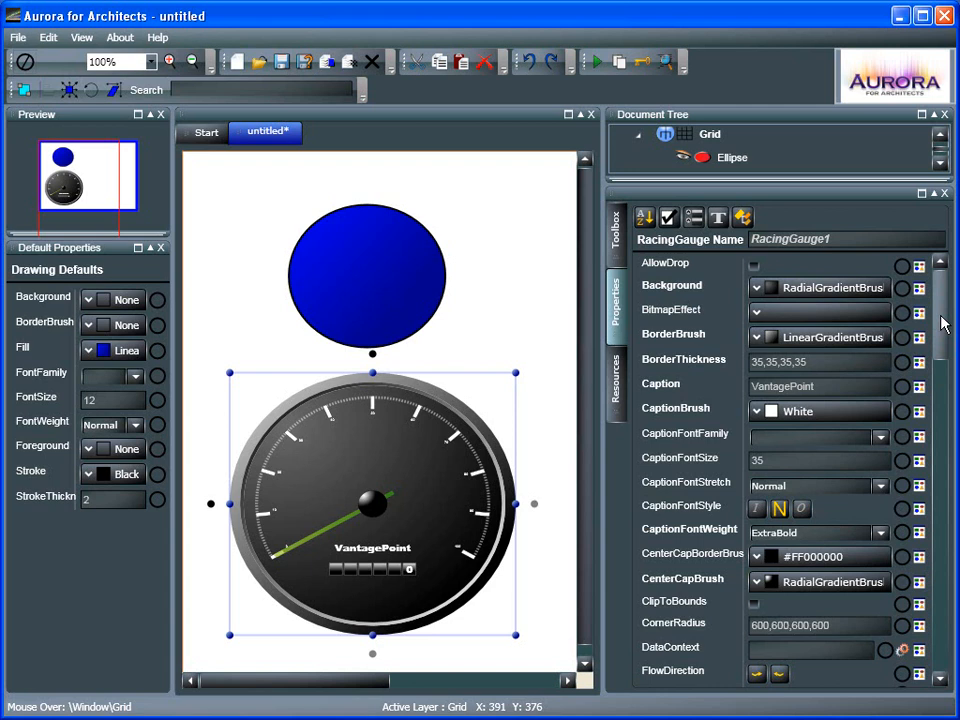
scroll(941, 323, down, 1)
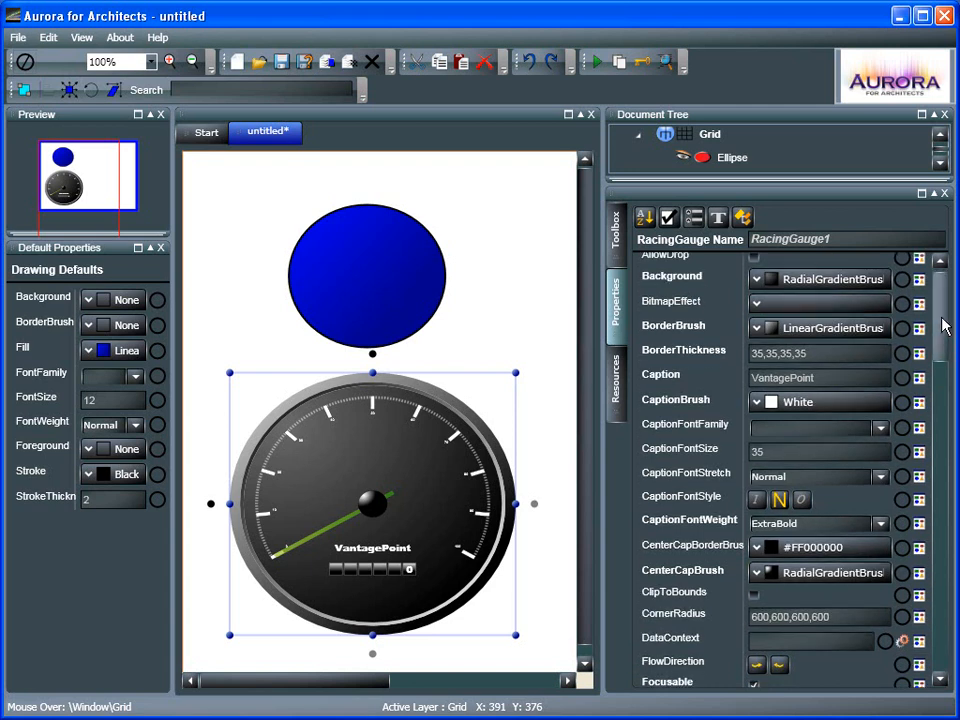
scroll(943, 315, up, 1)
click(855, 290)
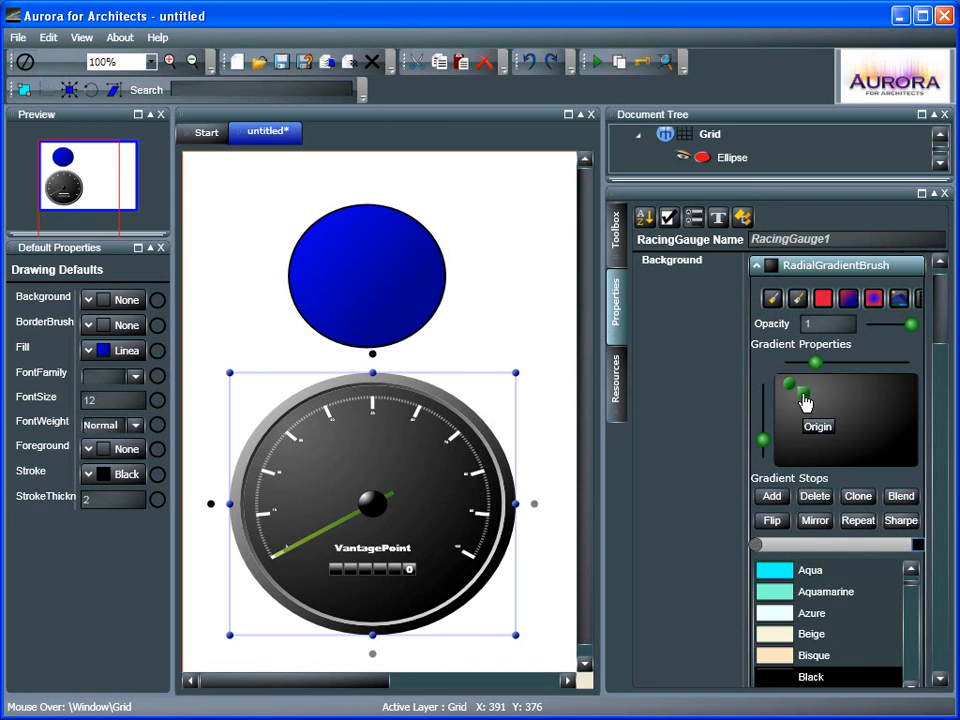
drag(801, 394, 831, 426)
mouse_move(793, 386)
mouse_down()
mouse_move(854, 400)
mouse_move(808, 406)
mouse_up()
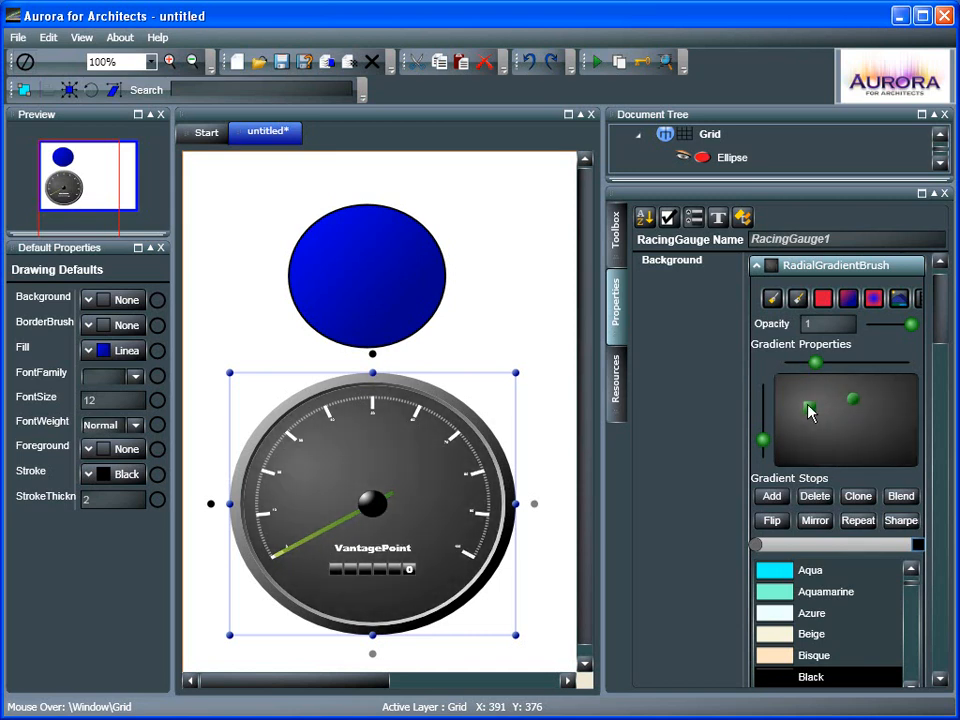
Try a linear gradient with a shifted start point and a solid blue #FF5284FF as the gauge's background
click(848, 298)
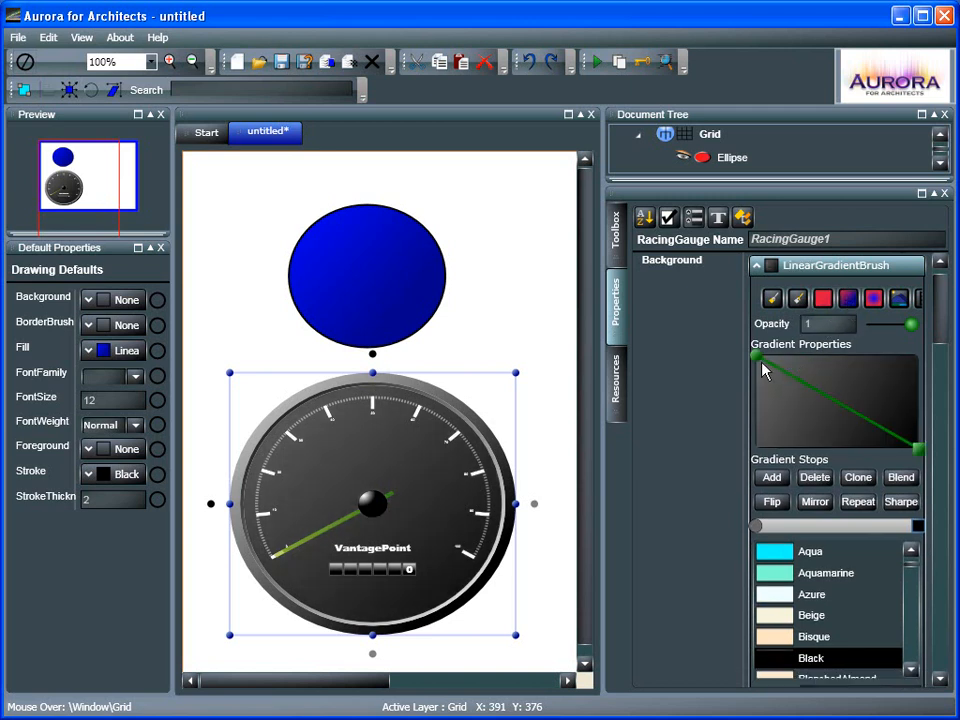
mouse_move(758, 358)
mouse_down()
mouse_move(838, 396)
mouse_move(809, 381)
mouse_up()
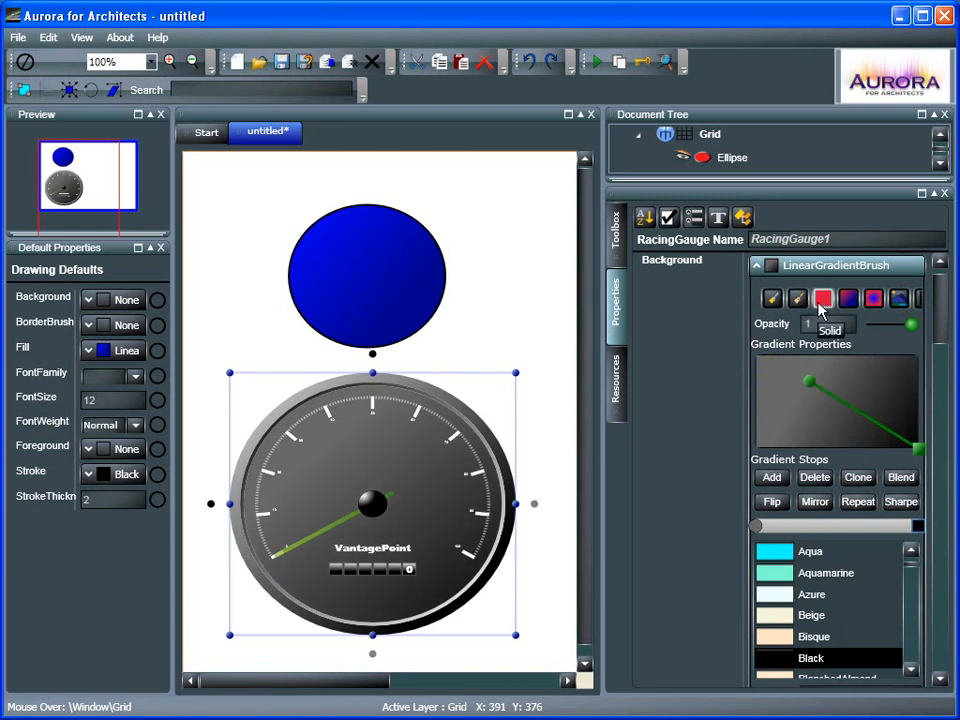
click(820, 304)
click(882, 402)
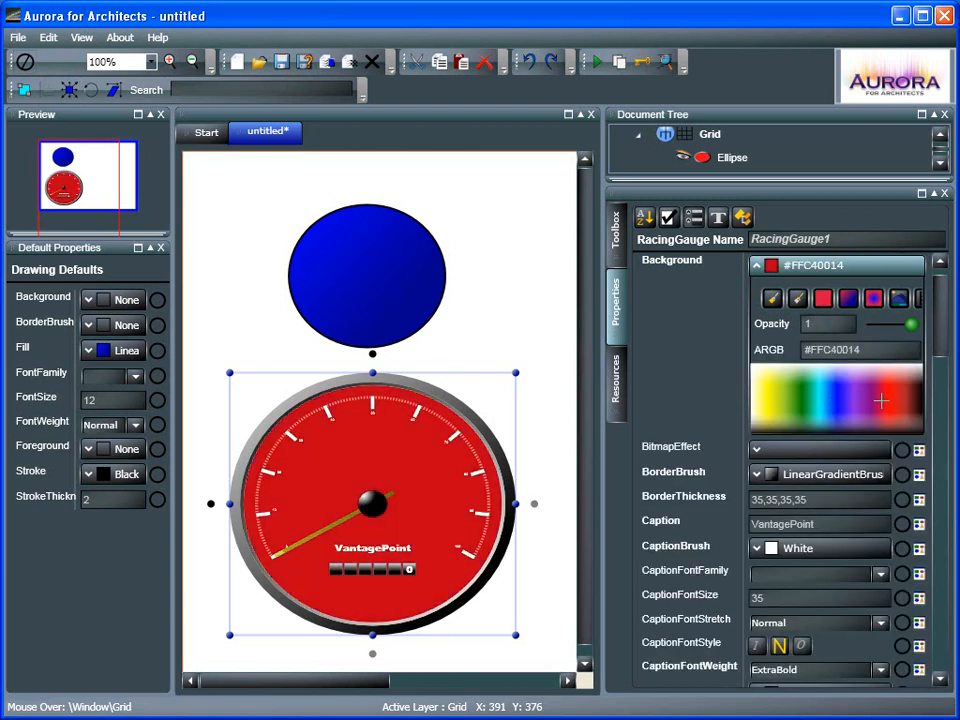
mouse_move(899, 397)
mouse_down()
mouse_move(776, 388)
mouse_move(838, 391)
mouse_up()
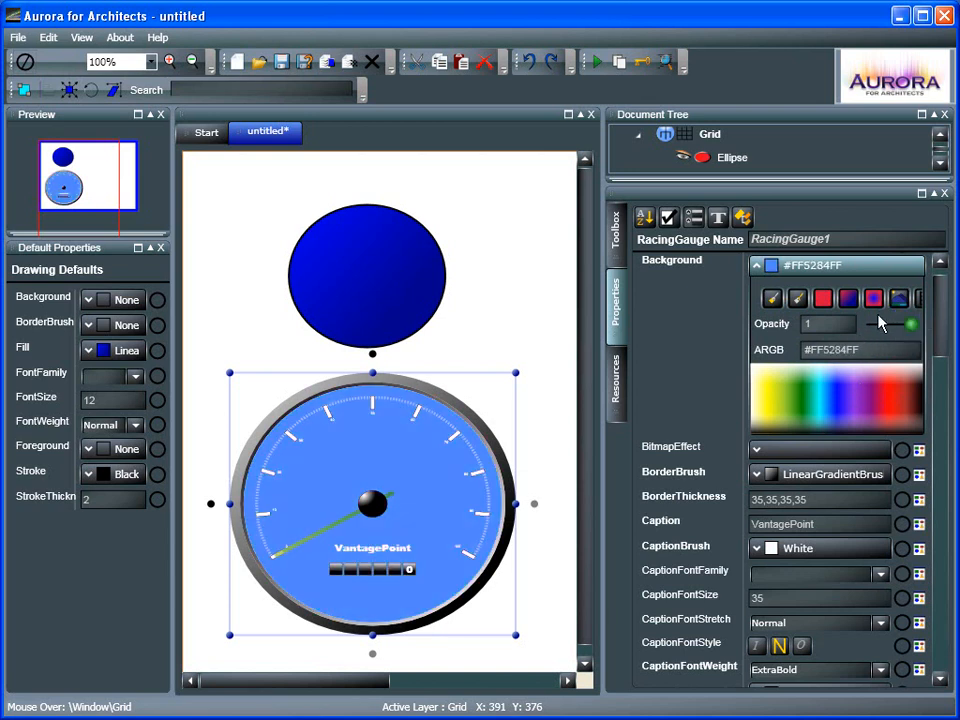
Fill the gauge's background with the image status_logo.jpg from the resources folder
click(898, 303)
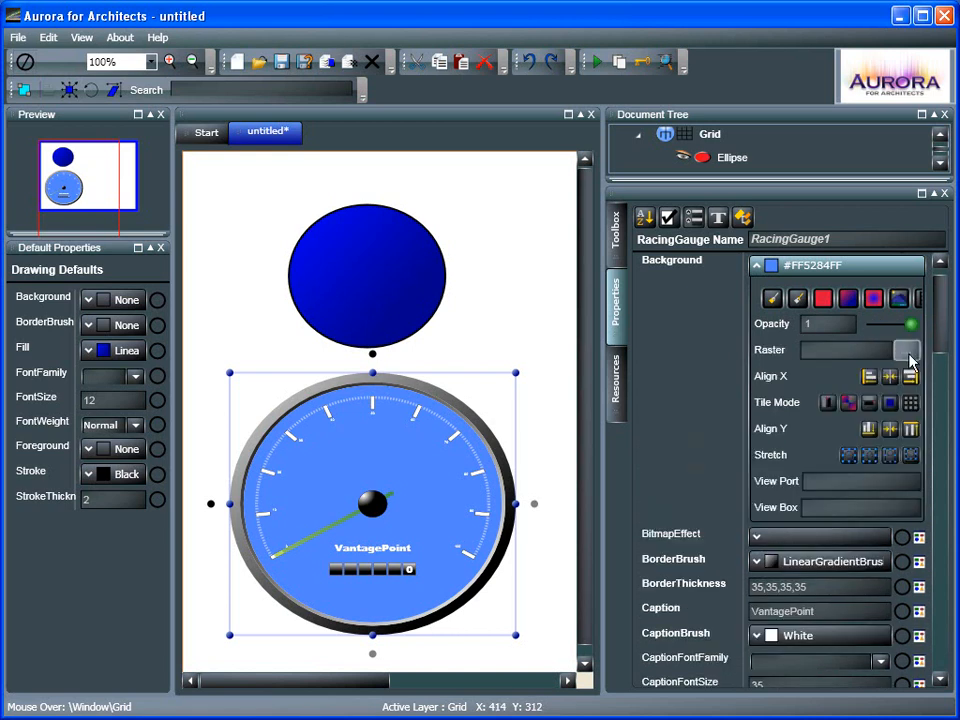
click(906, 349)
click(664, 350)
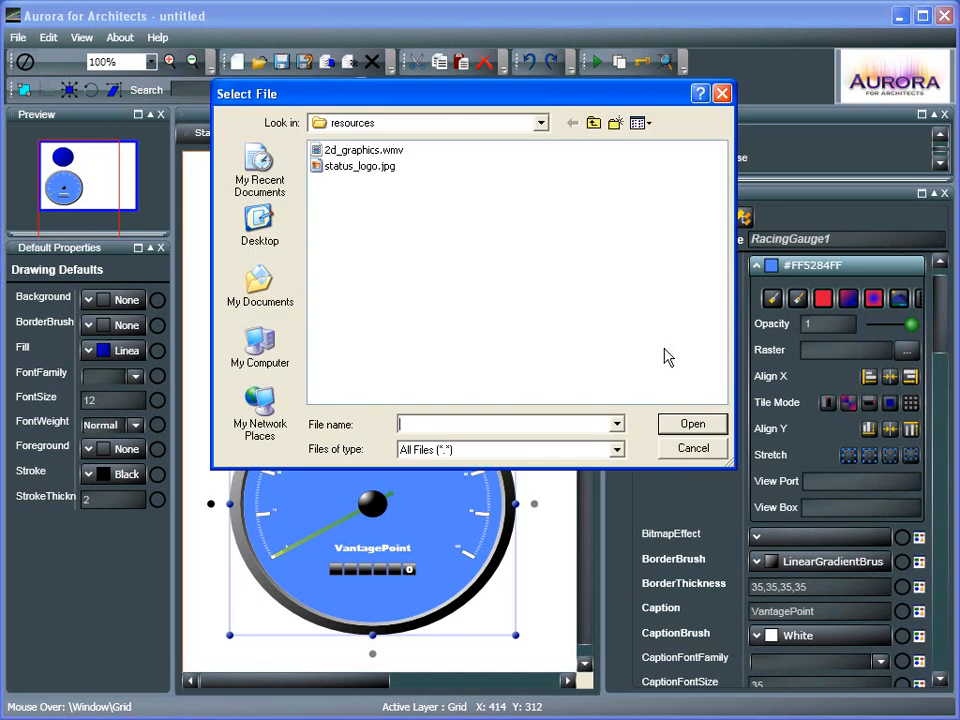
double_click(380, 166)
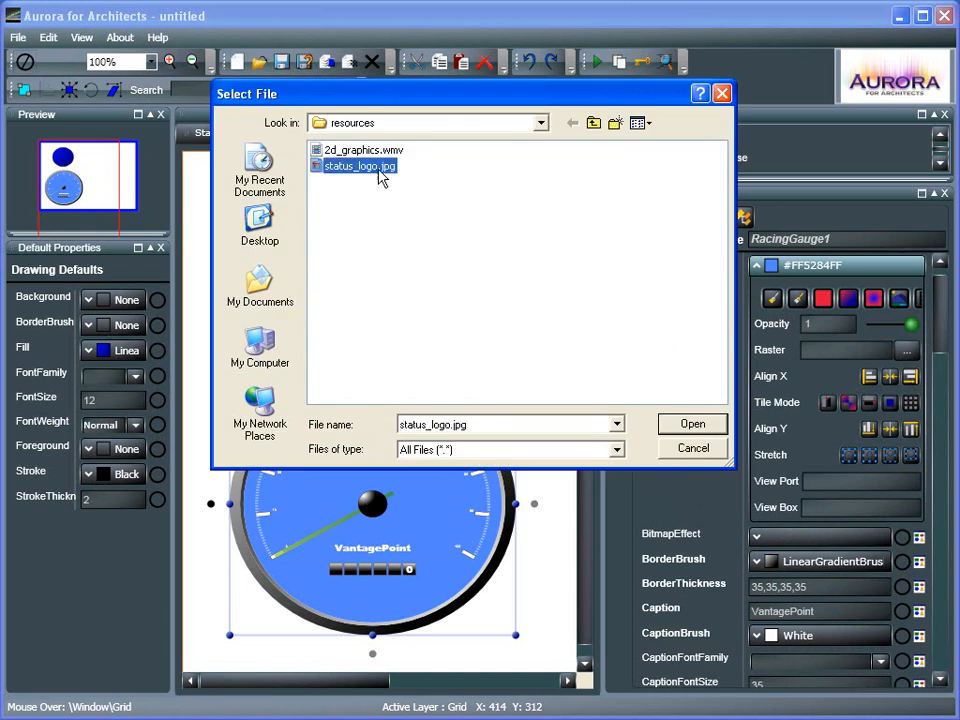
click(567, 405)
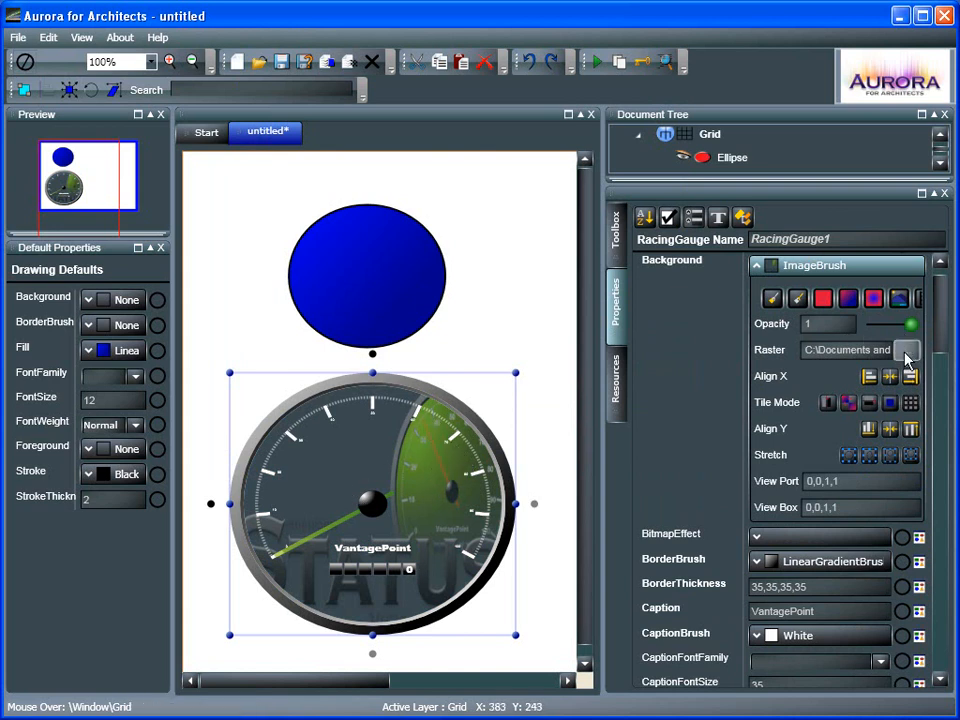
Set the gauge's FontSize to 42 to enlarge the scale numbers
drag(945, 332, 950, 398)
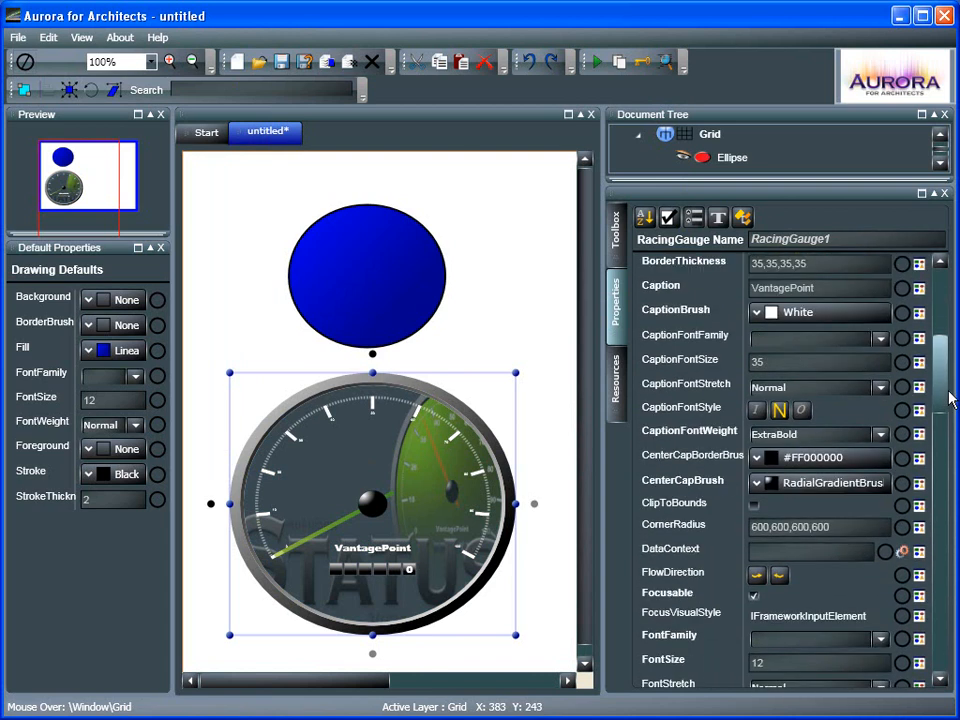
click(789, 662)
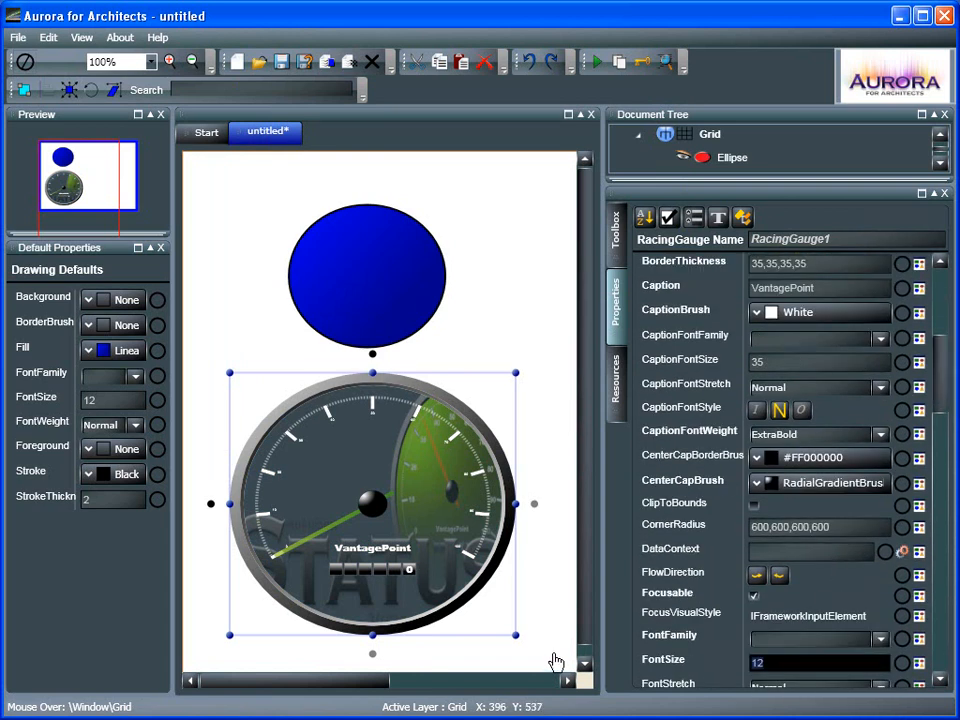
key(Return)
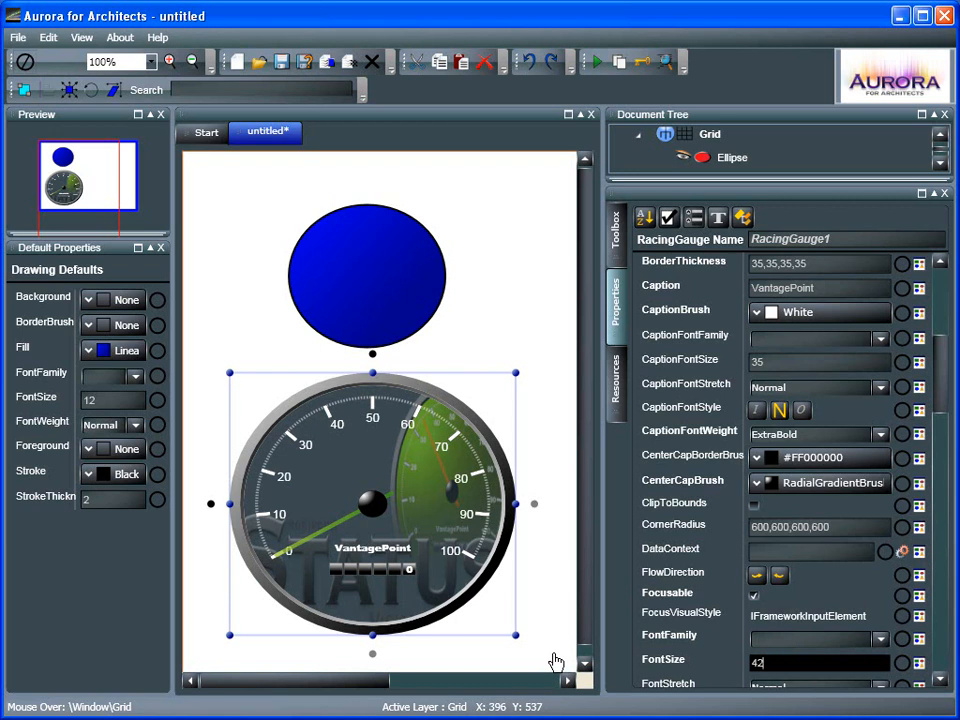
Close the background brush settings and shift the start point of the gauge border's linear gradient slightly inward
scroll(789, 345, up, 5)
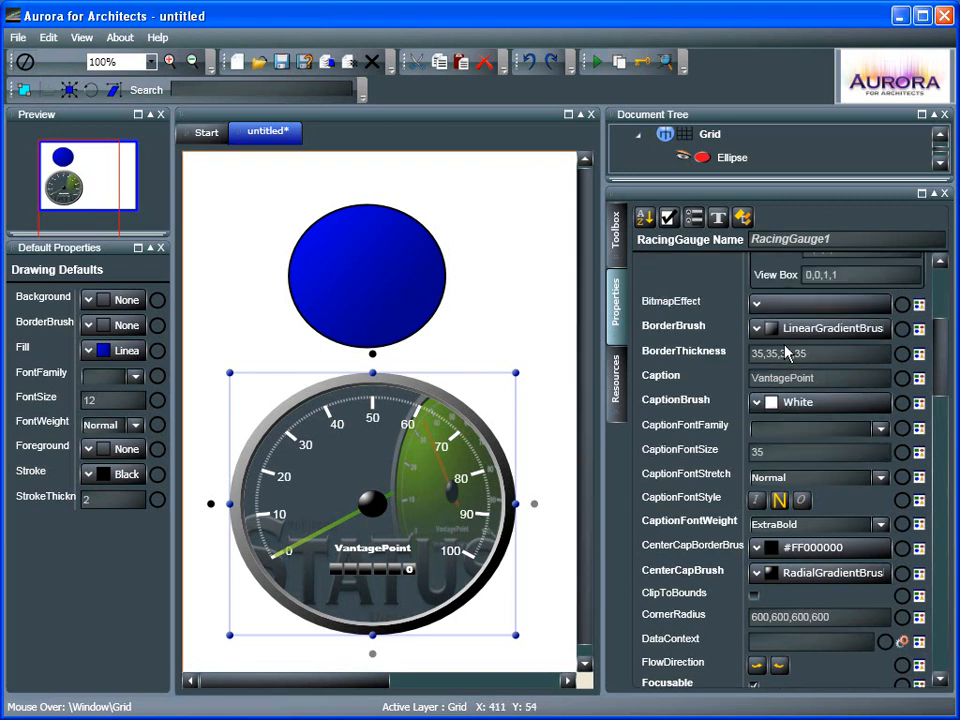
scroll(789, 345, up, 3)
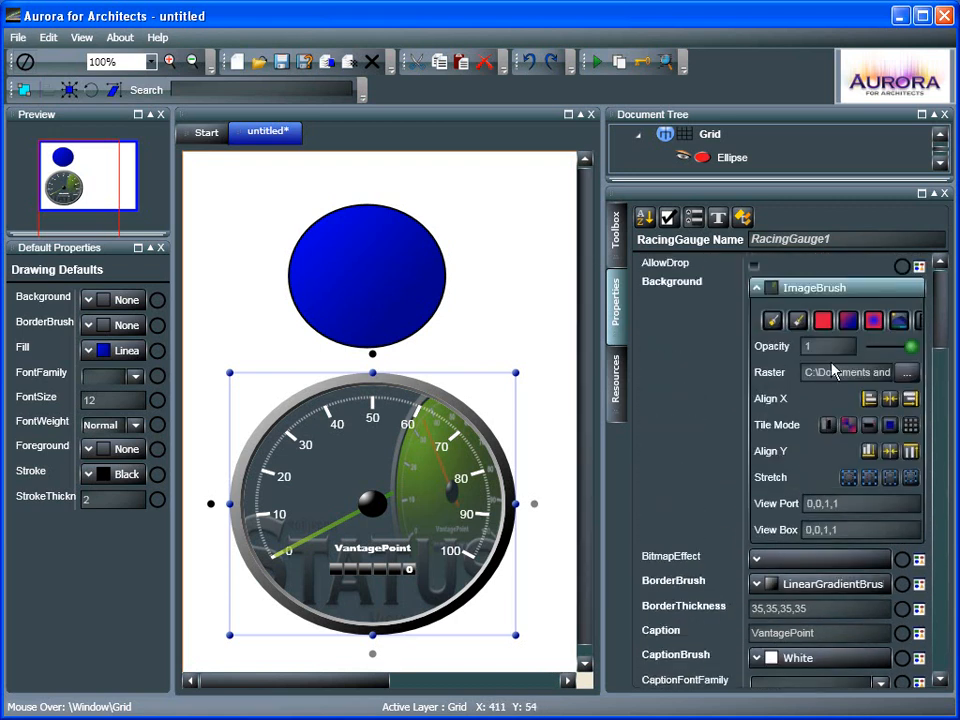
click(812, 298)
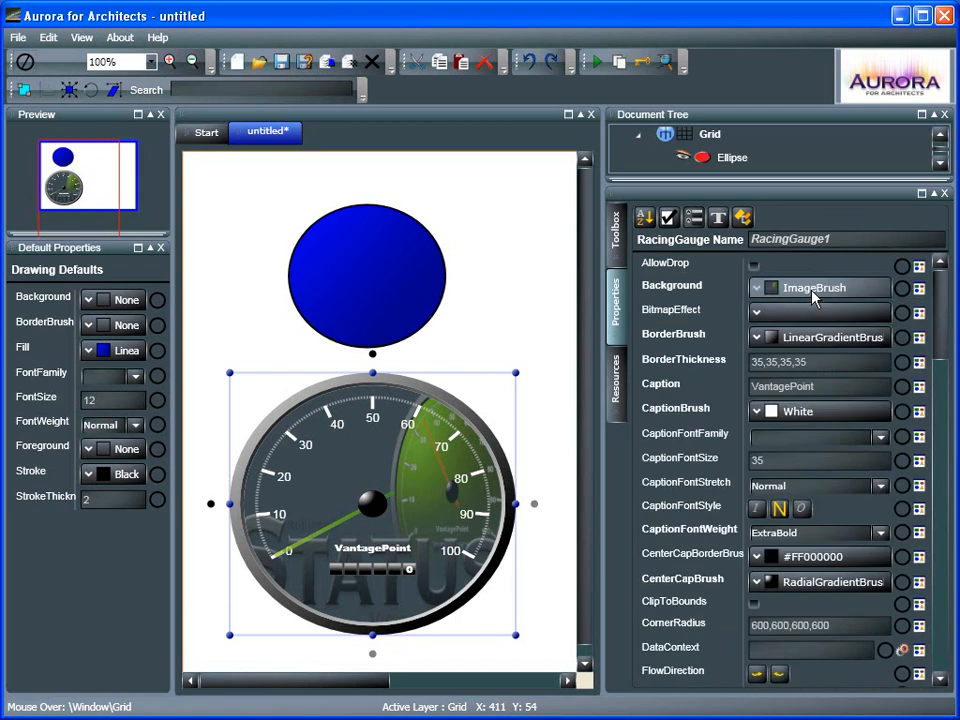
click(807, 343)
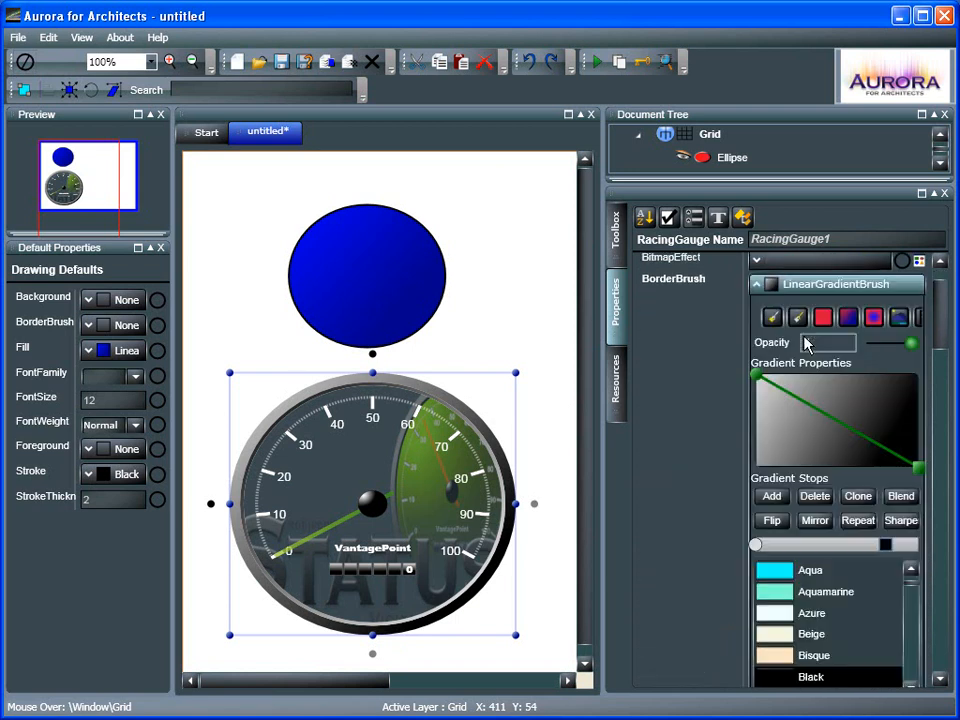
mouse_move(762, 384)
mouse_down()
mouse_move(828, 428)
mouse_move(763, 383)
mouse_up()
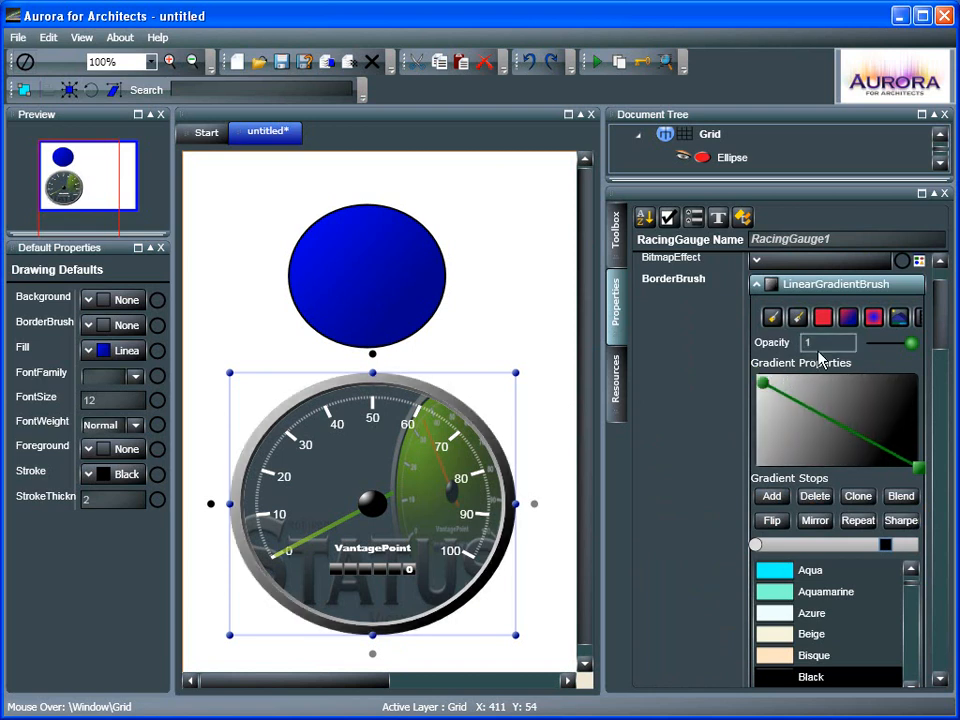
Use the image status_logo.jpg from the resources folder as the gauge's border brush
click(896, 317)
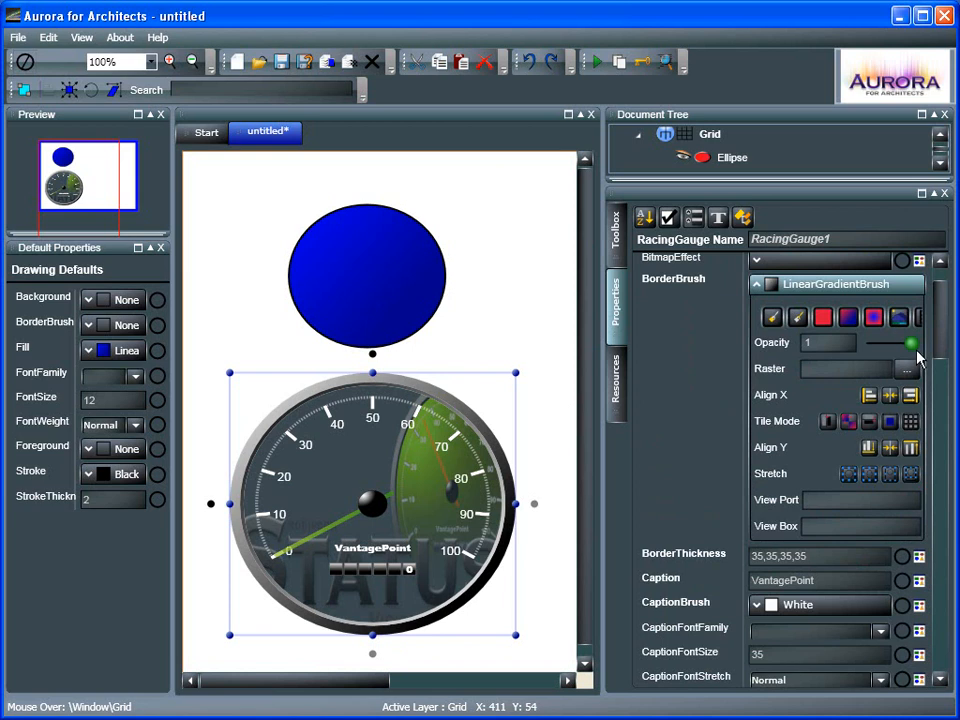
click(906, 368)
click(666, 351)
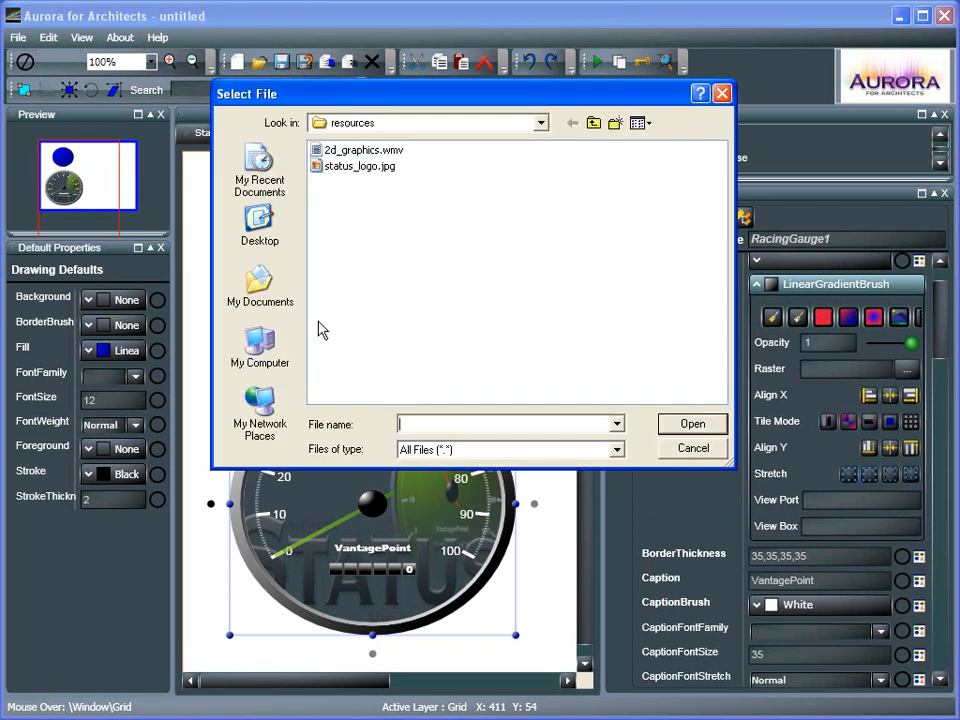
click(352, 166)
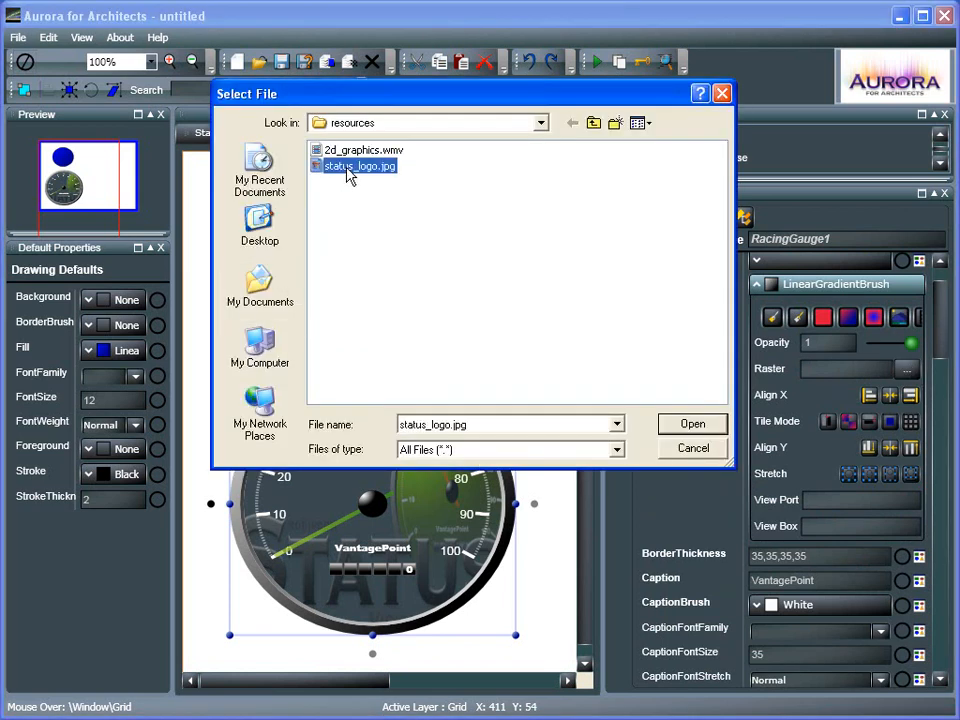
click(691, 424)
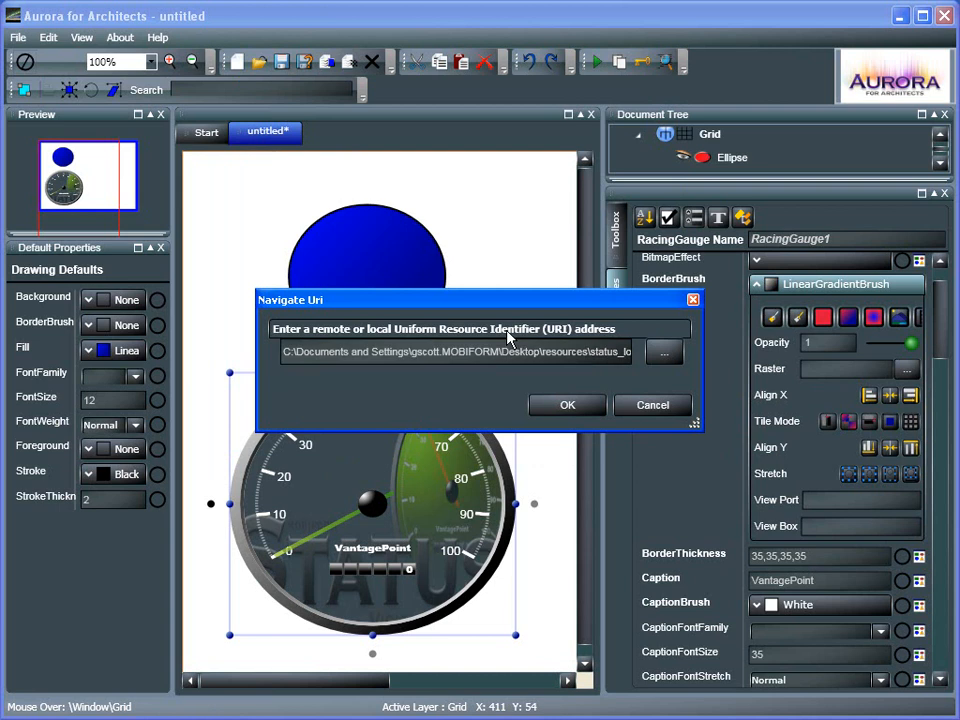
click(566, 406)
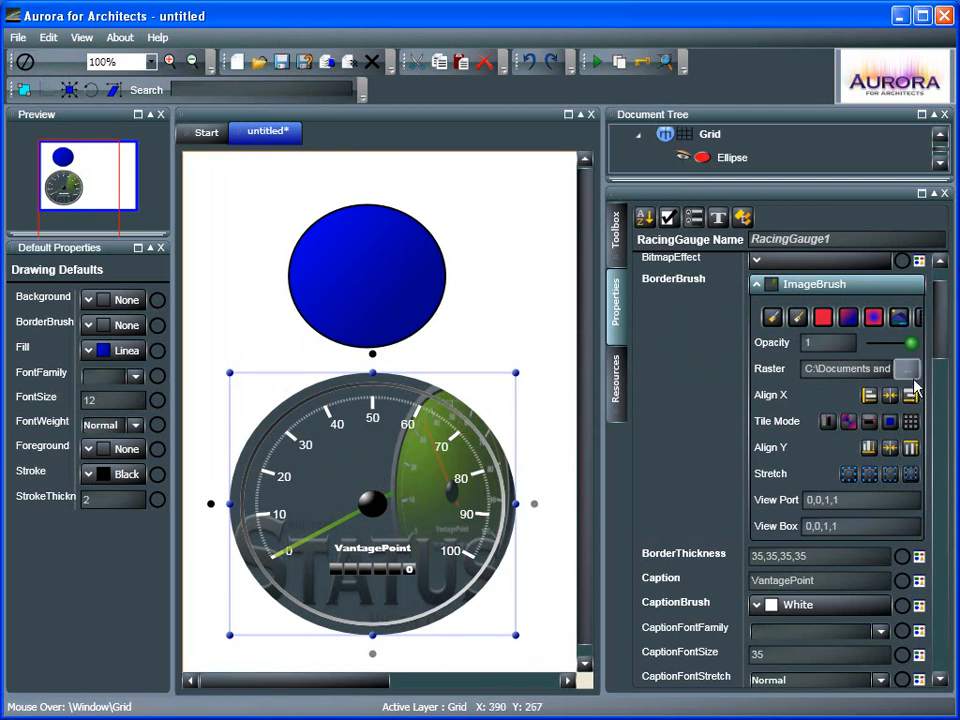
Change the gauge's border brush to solid red #FFD80E44 and close its brush settings
click(823, 318)
click(825, 320)
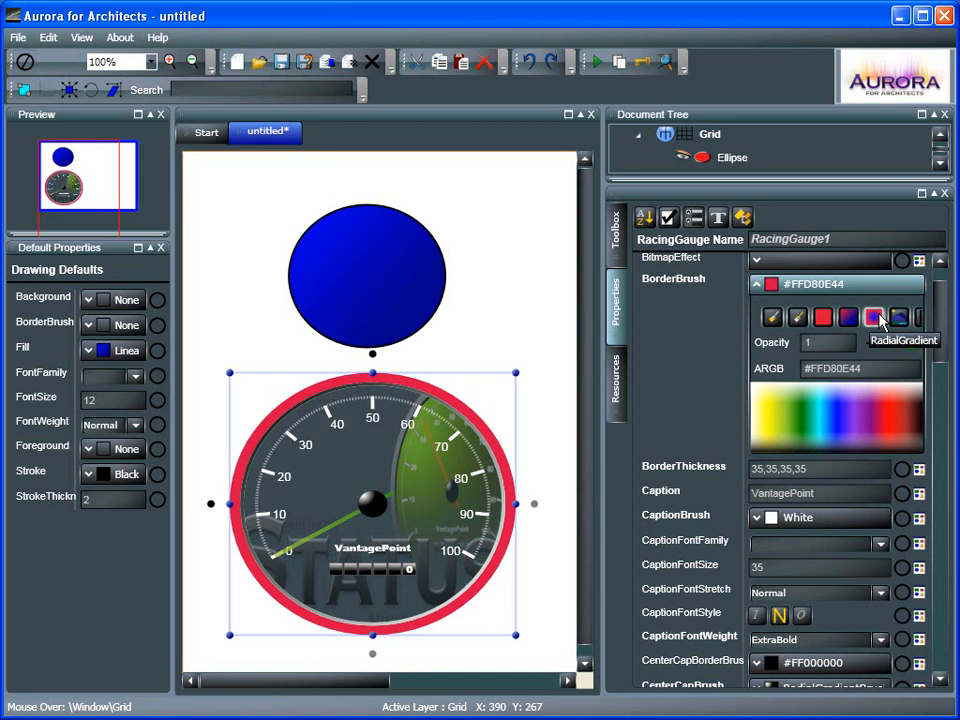
click(812, 287)
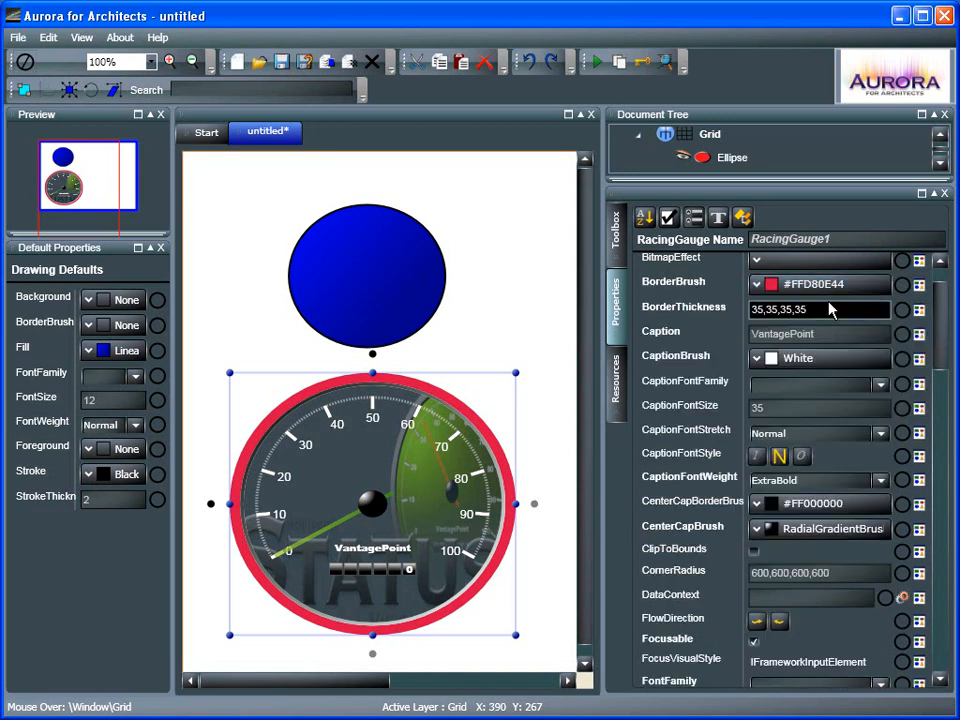
Set the gauge's caption brush to the solid colour Yellow and close its brush settings
click(809, 368)
click(815, 442)
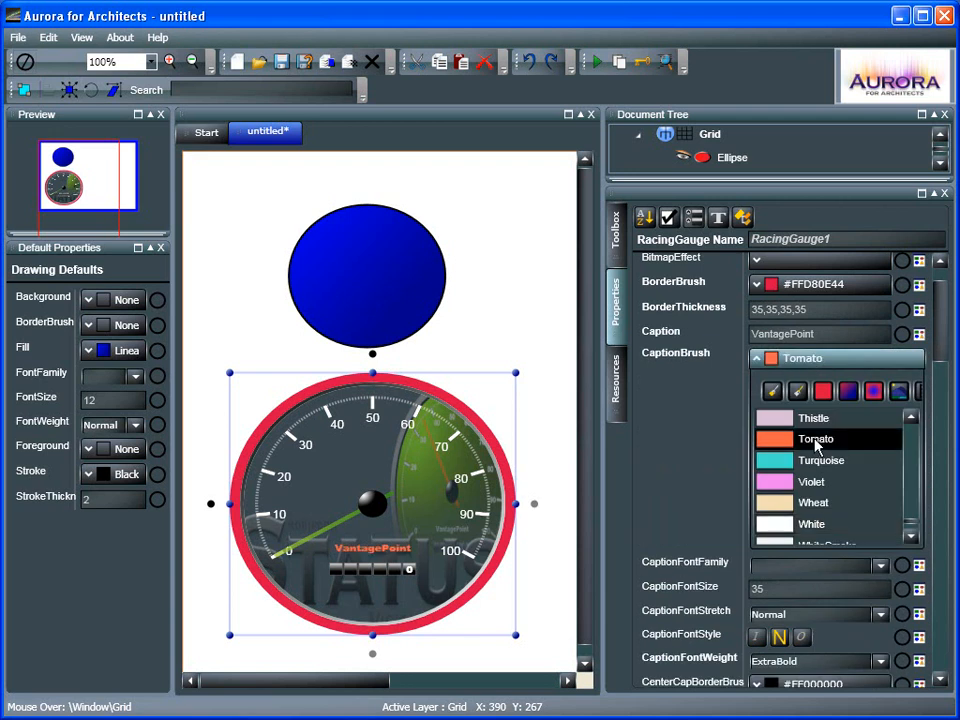
click(816, 505)
key(Down)
key(Down)
key(Down)
key(Down)
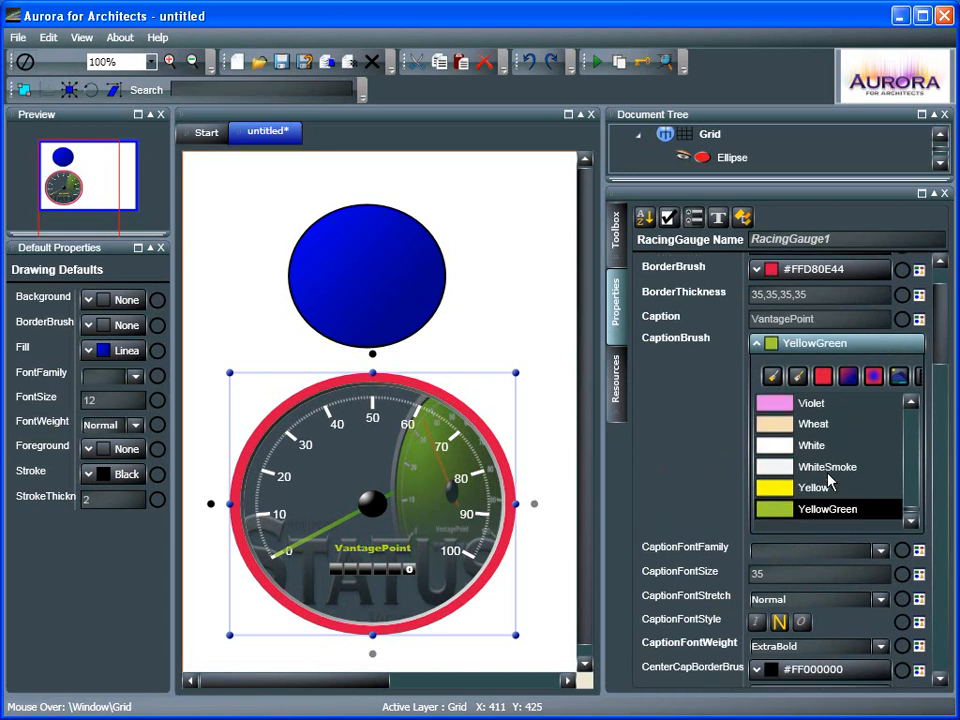
key(Down)
key(Up)
key(Up)
key(Down)
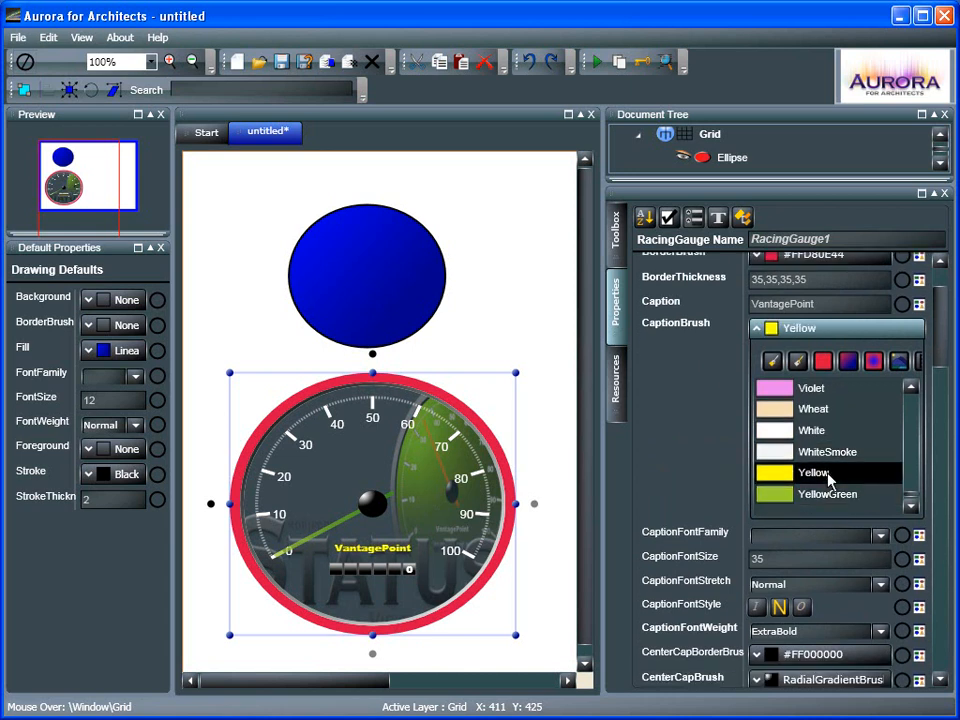
click(828, 482)
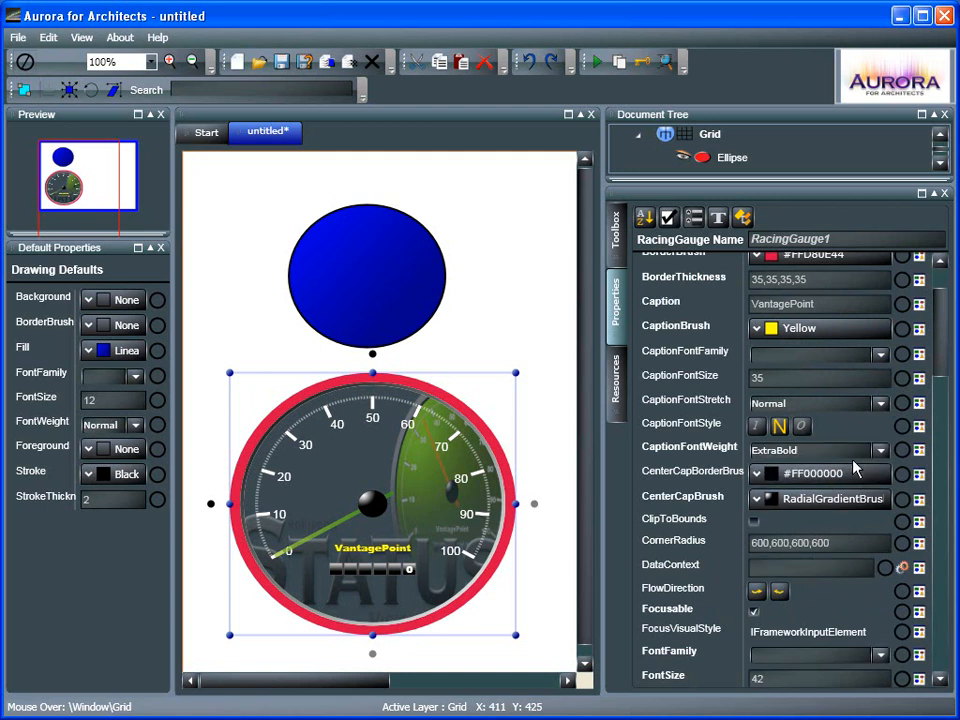
Enlarge the gauge's caption text by setting CaptionFontSize to 50 and finally to 55
scroll(853, 470, down, 1)
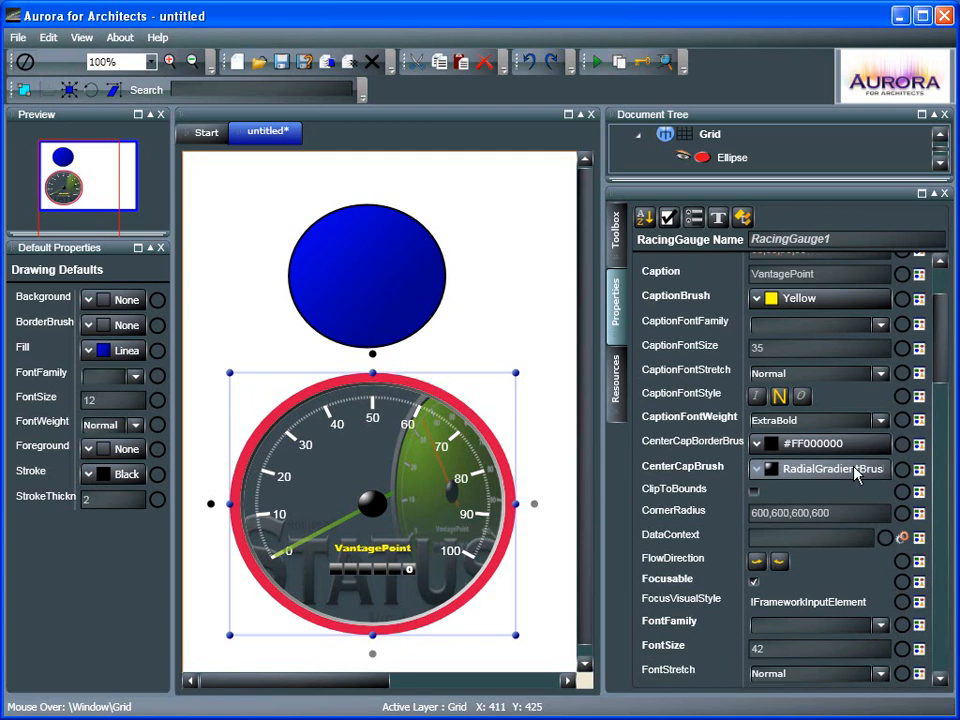
double_click(805, 348)
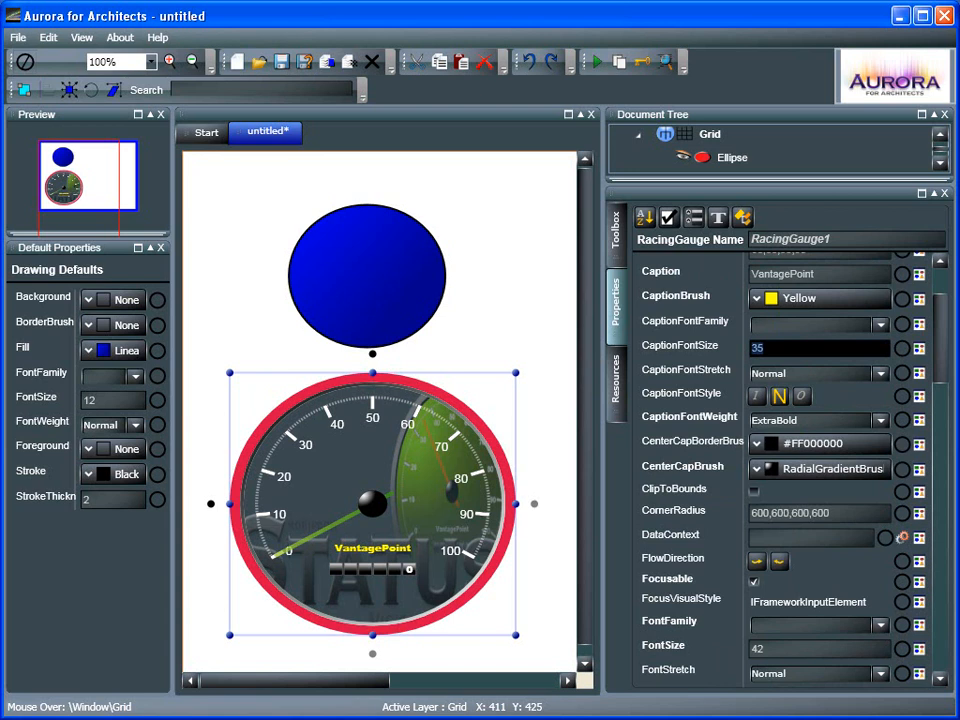
key(Return)
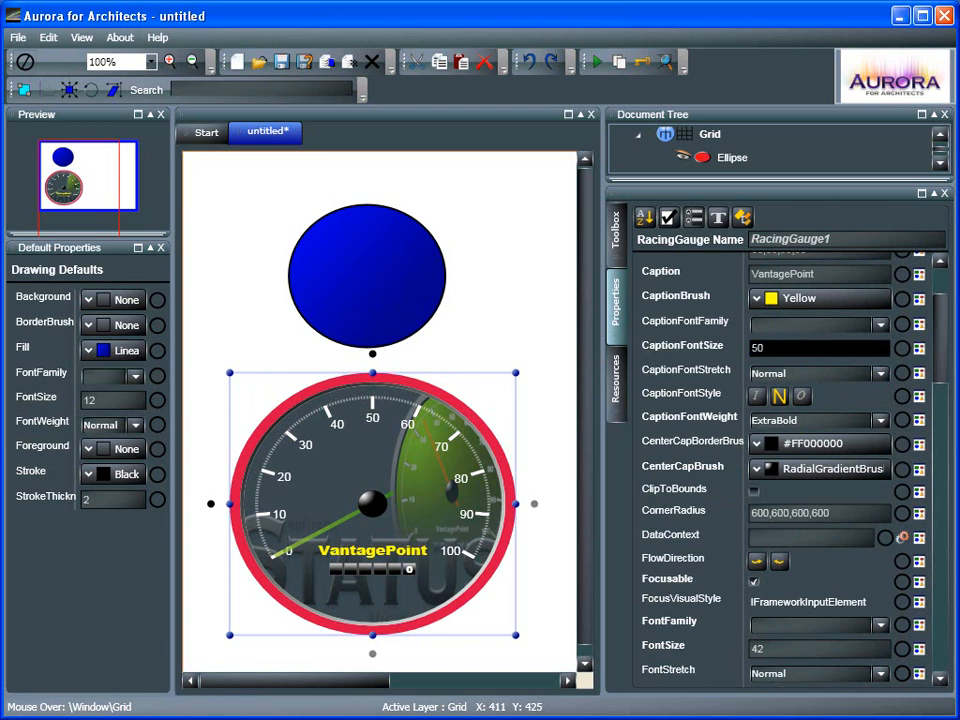
key(Return)
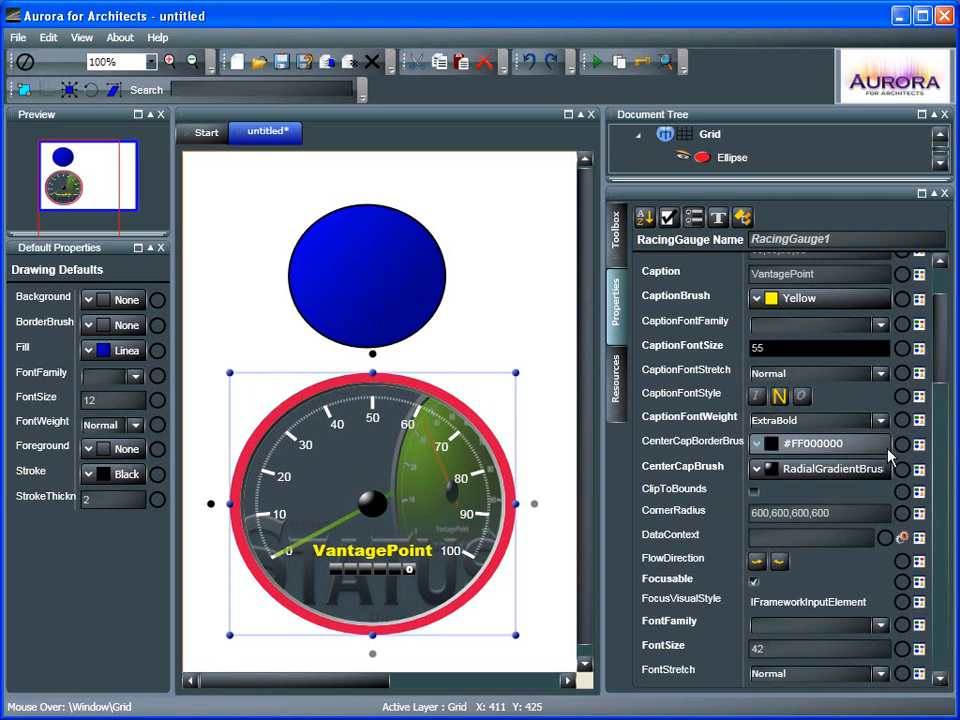
Set the gauge's CornerRadius to 20 on all four corners
click(844, 510)
click(846, 512)
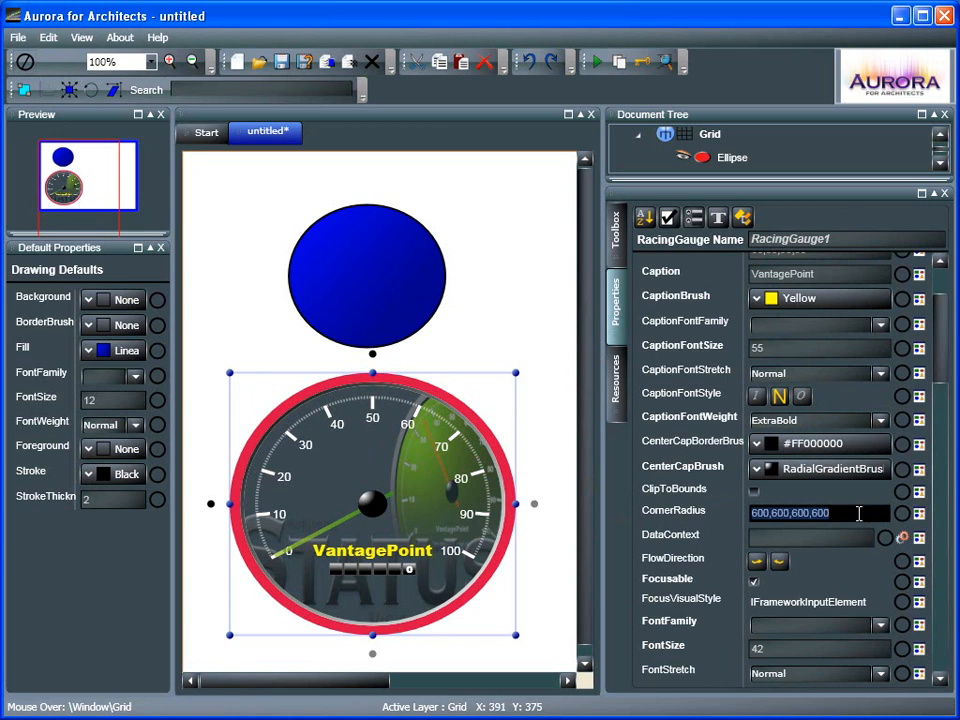
text(20)
key(Return)
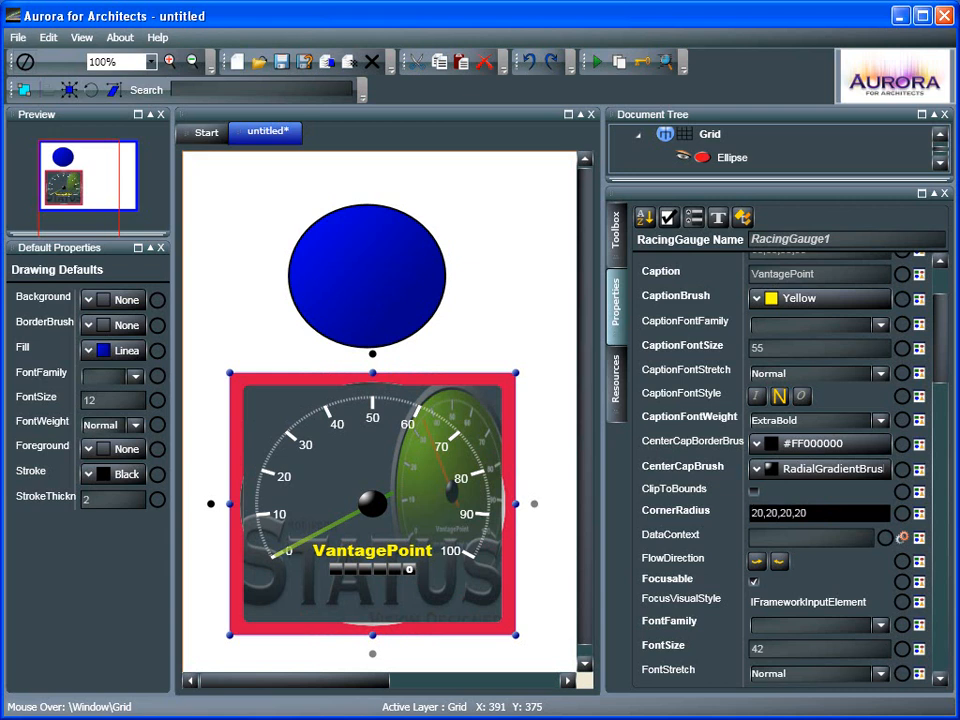
Restore the gauge's round outline by setting its CornerRadius to 600 on all four corners
key(BackSpace)
key(BackSpace)
key(BackSpace)
key(BackSpace)
key(BackSpace)
key(BackSpace)
key(BackSpace)
key(BackSpace)
key(BackSpace)
key(BackSpace)
key(BackSpace)
text(600)
key(Return)
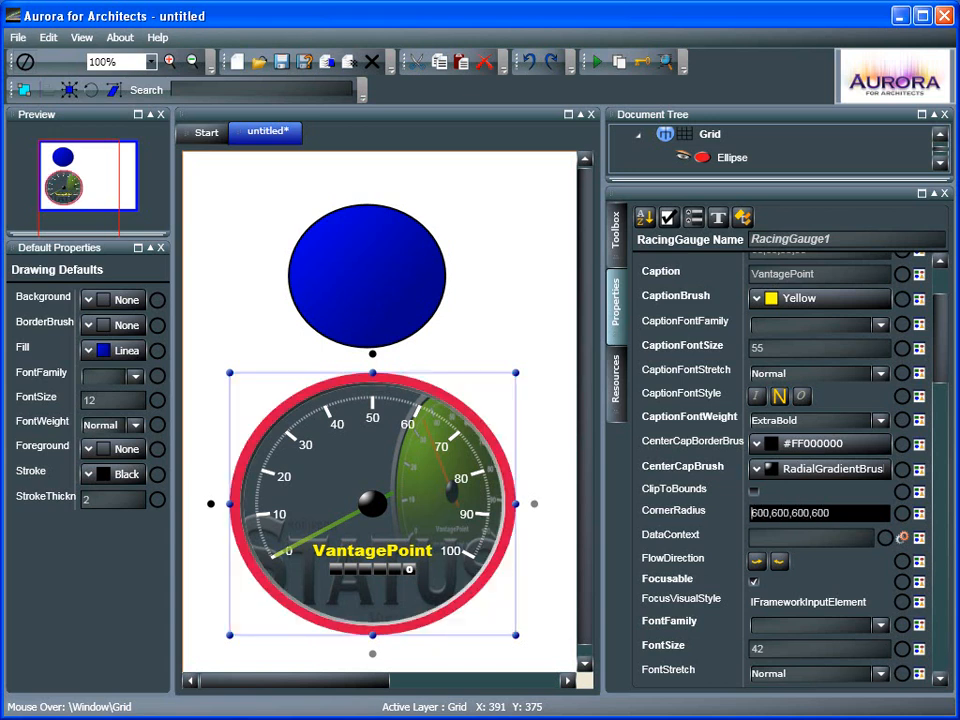
Mirror the gauge by switching its FlowDirection to RightToLeft and back to LeftToRight, two times
click(848, 537)
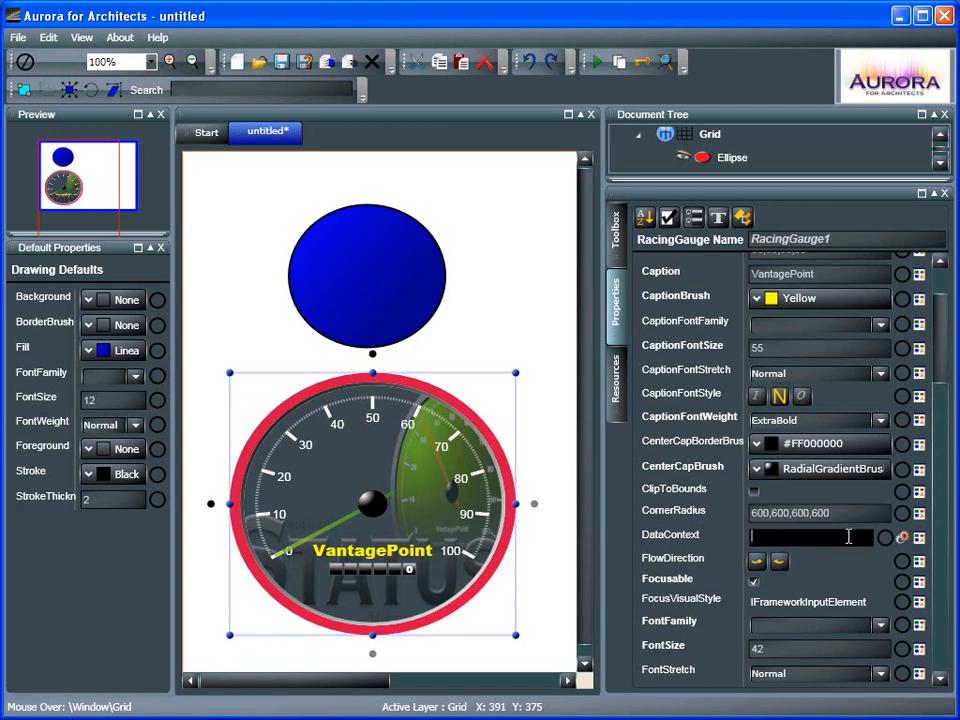
click(945, 418)
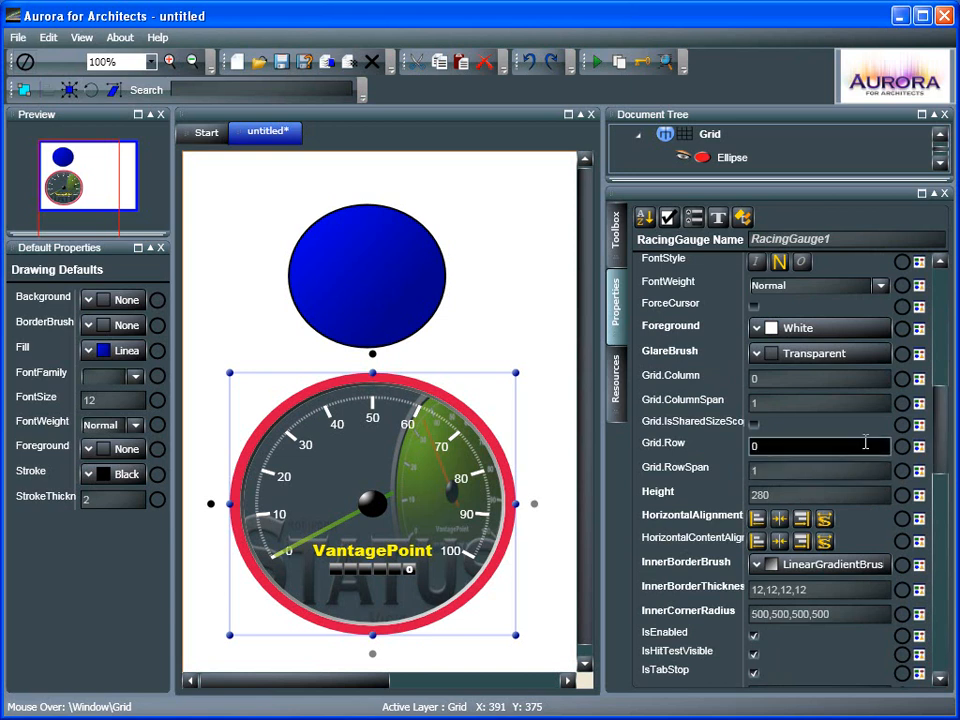
drag(947, 439, 948, 420)
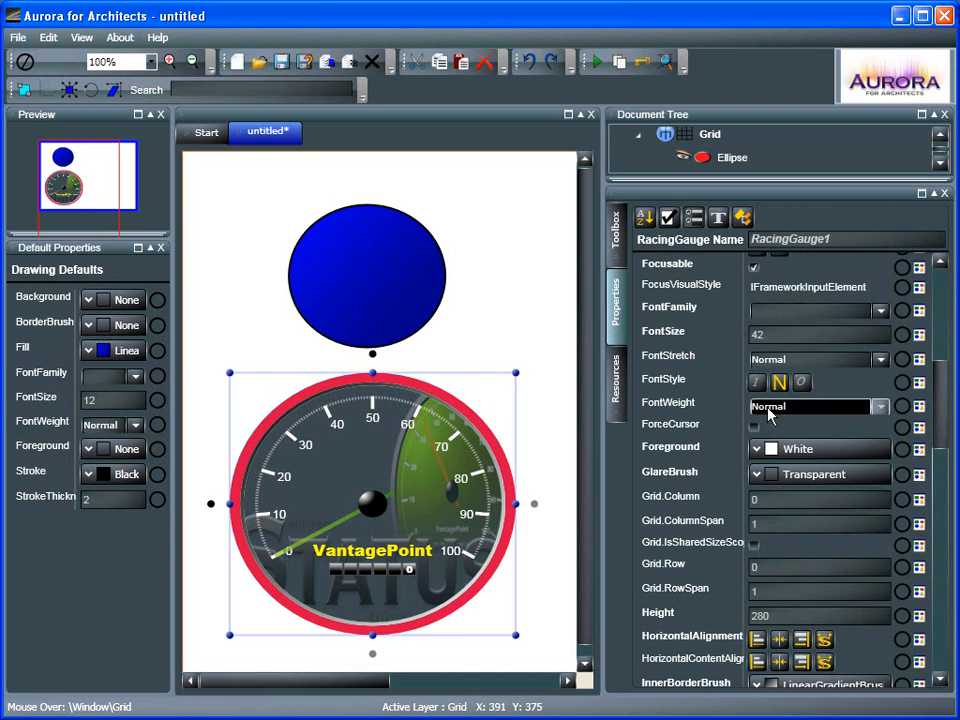
scroll(943, 390, up, 3)
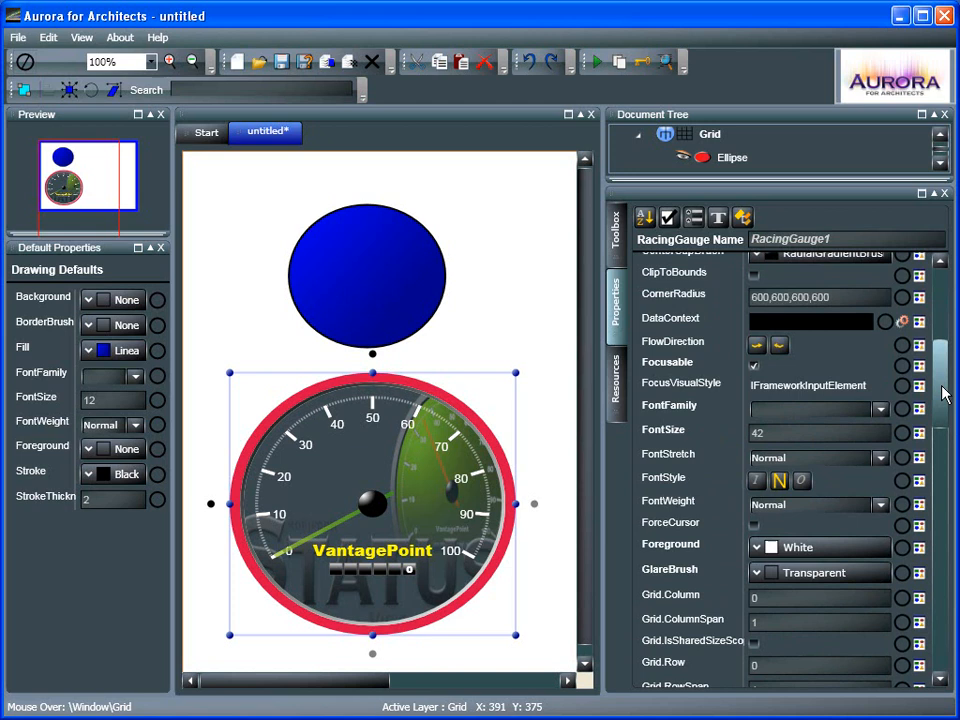
click(780, 346)
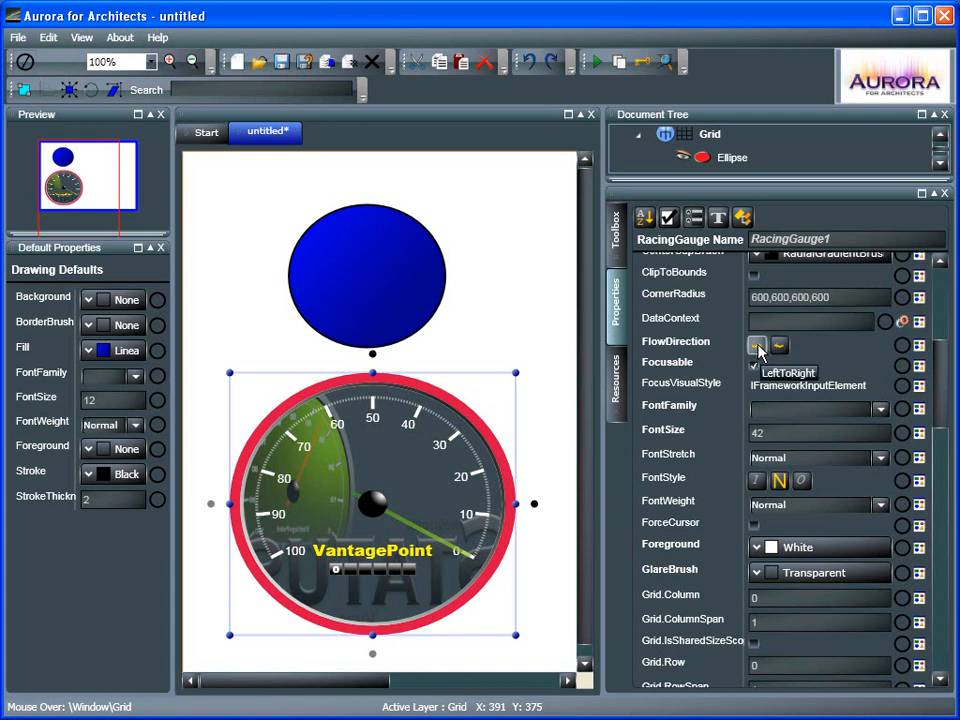
click(758, 348)
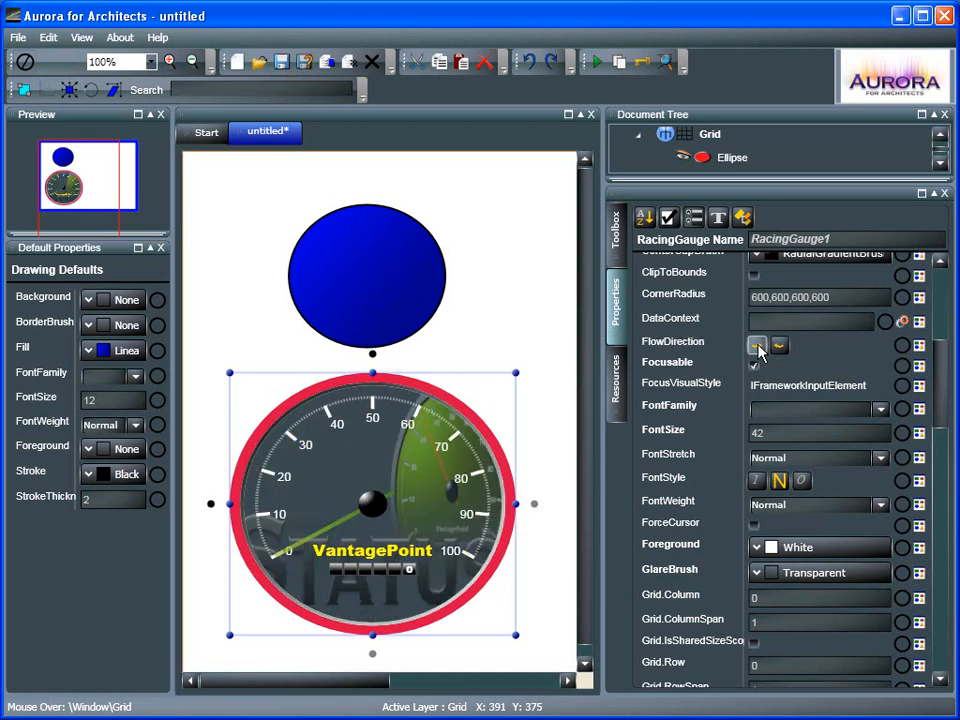
click(779, 346)
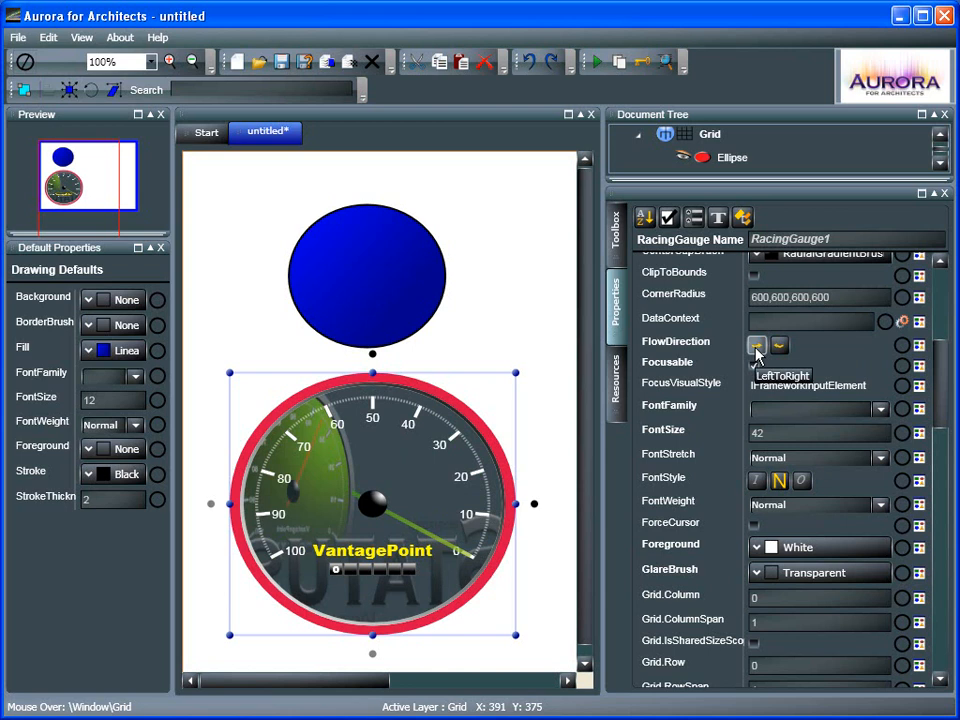
click(757, 348)
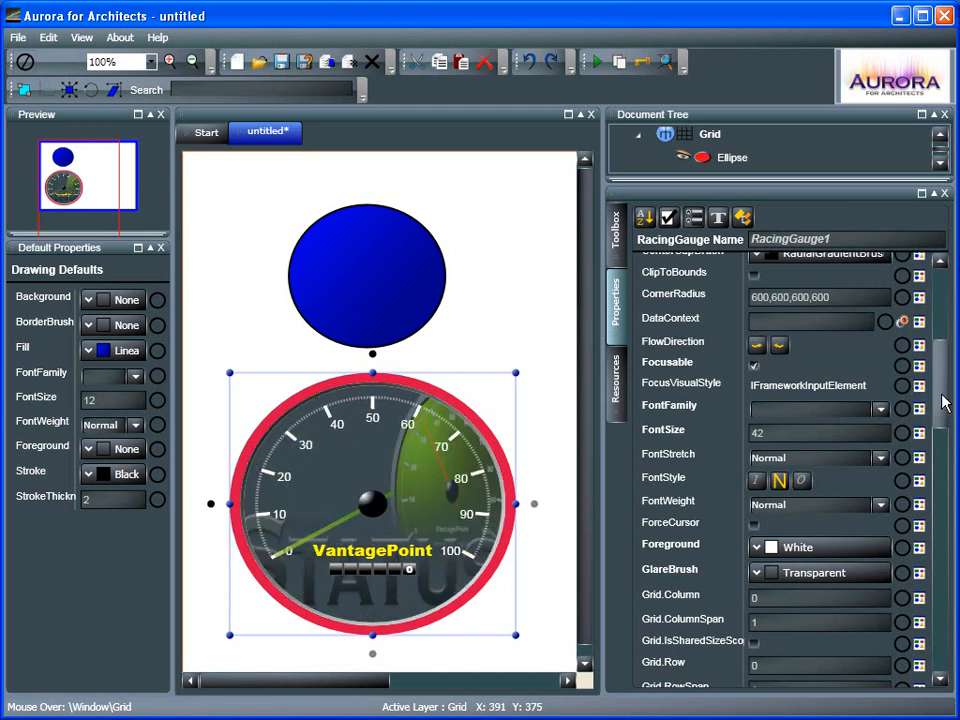
Try solid AntiqueWhite as the gauge's glare brush and set it back to Transparent
drag(943, 402, 949, 420)
click(798, 509)
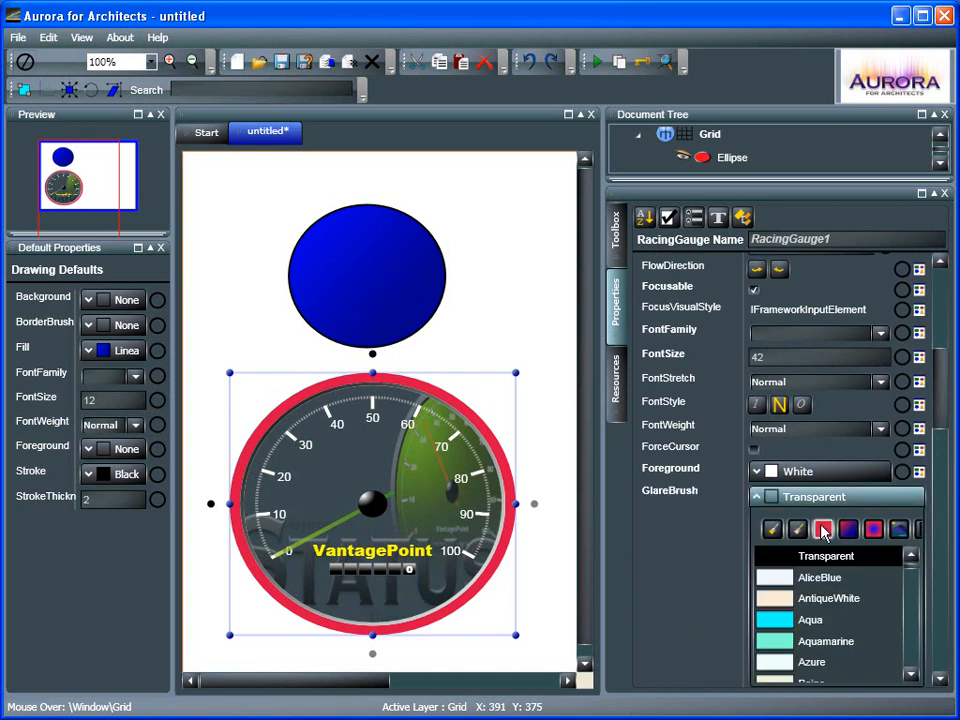
click(825, 599)
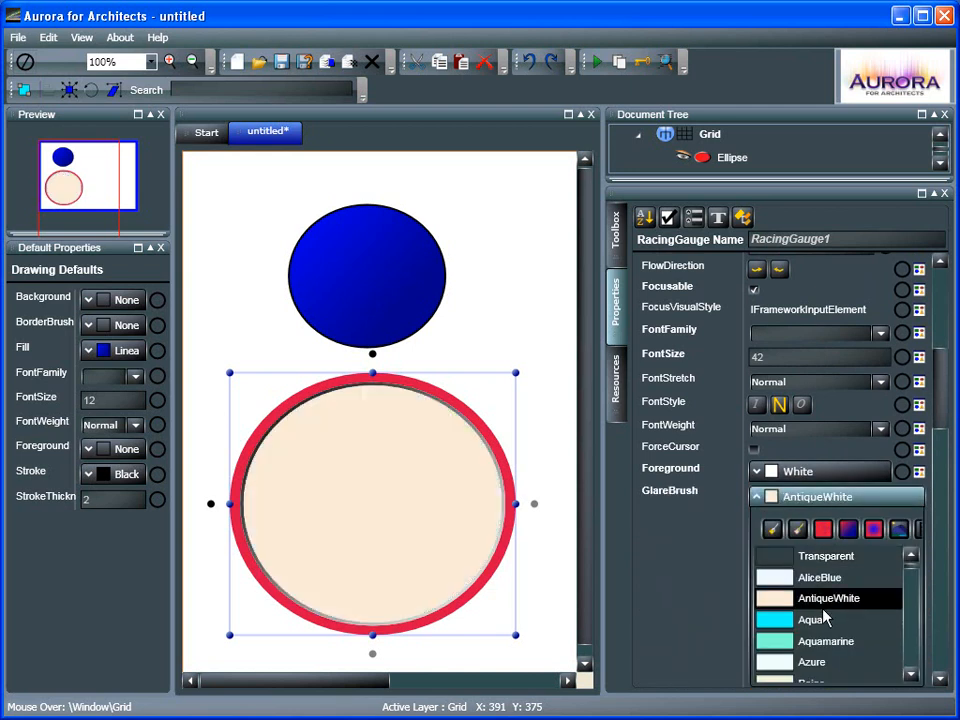
click(827, 558)
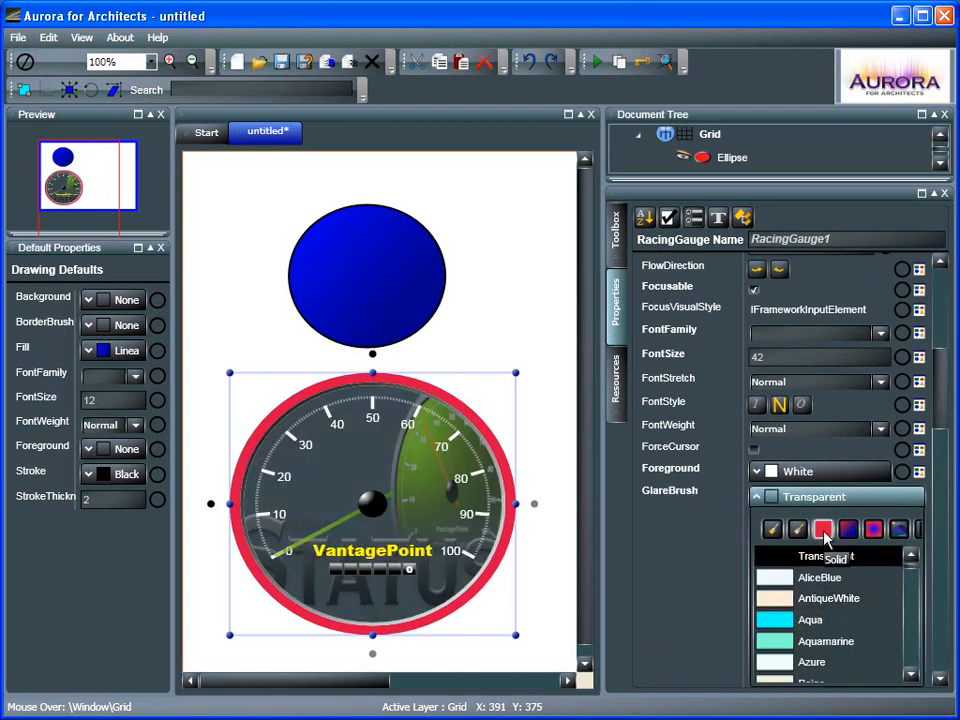
Change the gauge's glare brush to a linear gradient at about 0.47 opacity and pull the gradient's end point inward
click(849, 530)
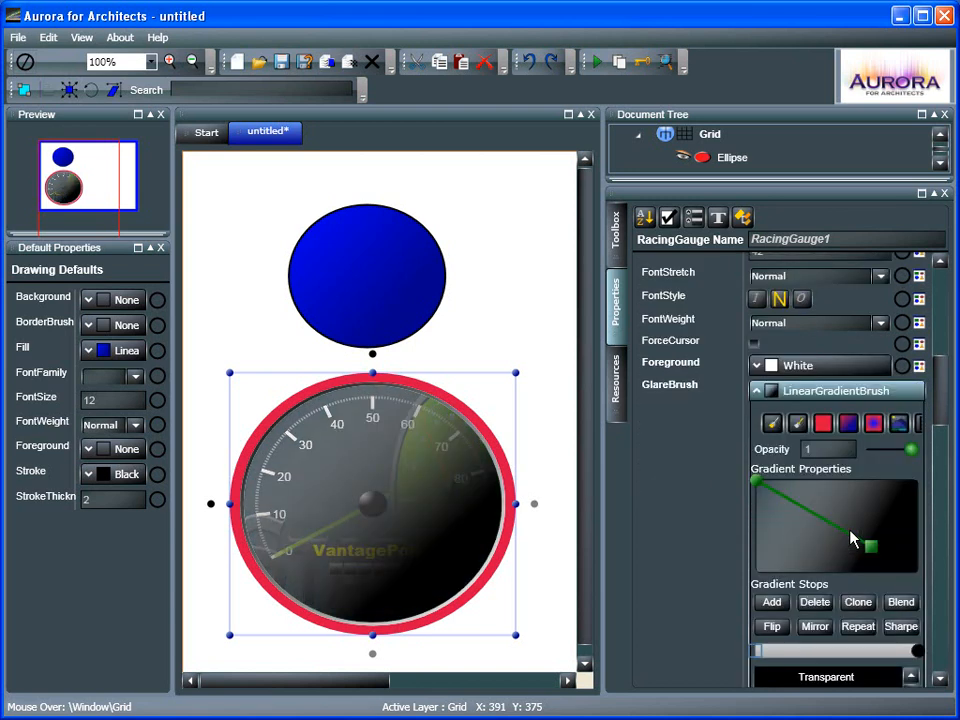
mouse_move(903, 459)
mouse_down()
mouse_move(878, 455)
mouse_move(912, 453)
mouse_move(886, 455)
mouse_up()
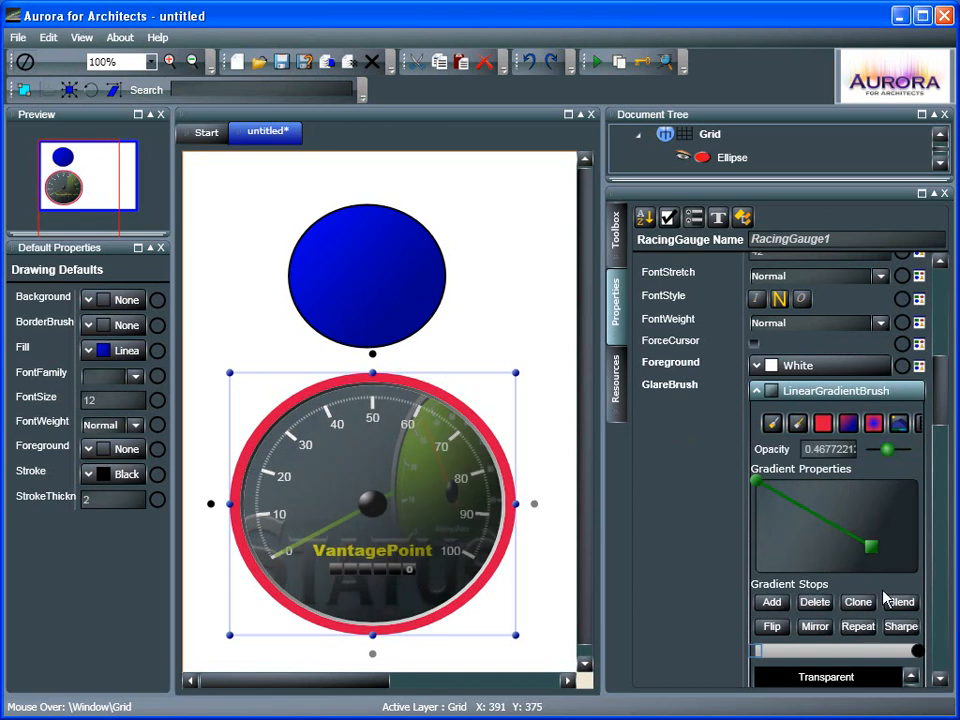
drag(870, 547, 814, 522)
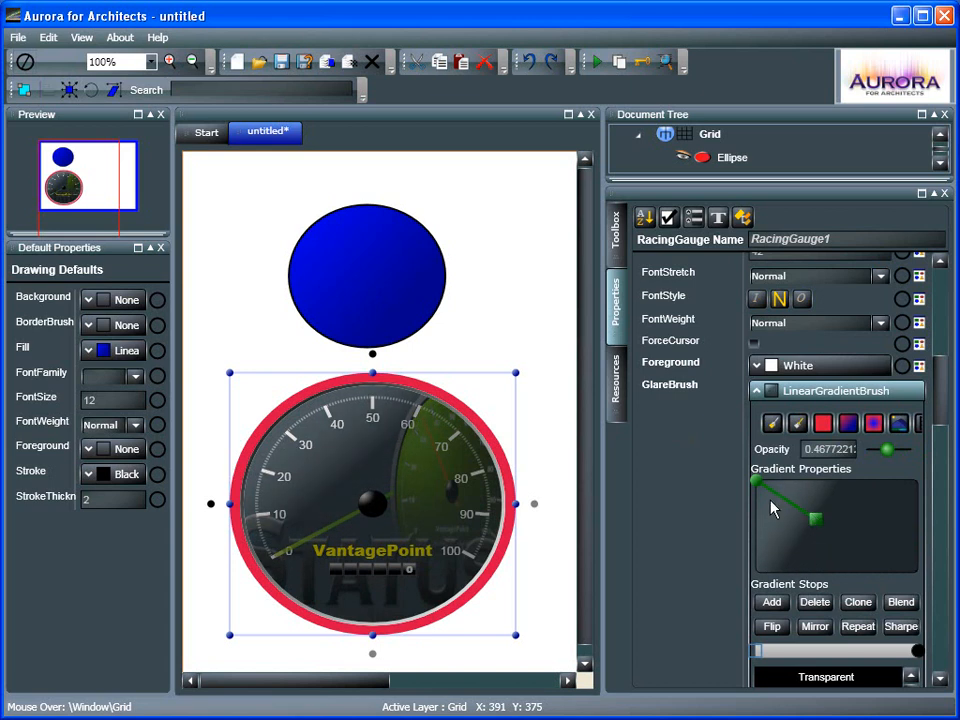
Add a red gradient stop to the gauge's glare brush and close its brush settings
click(772, 602)
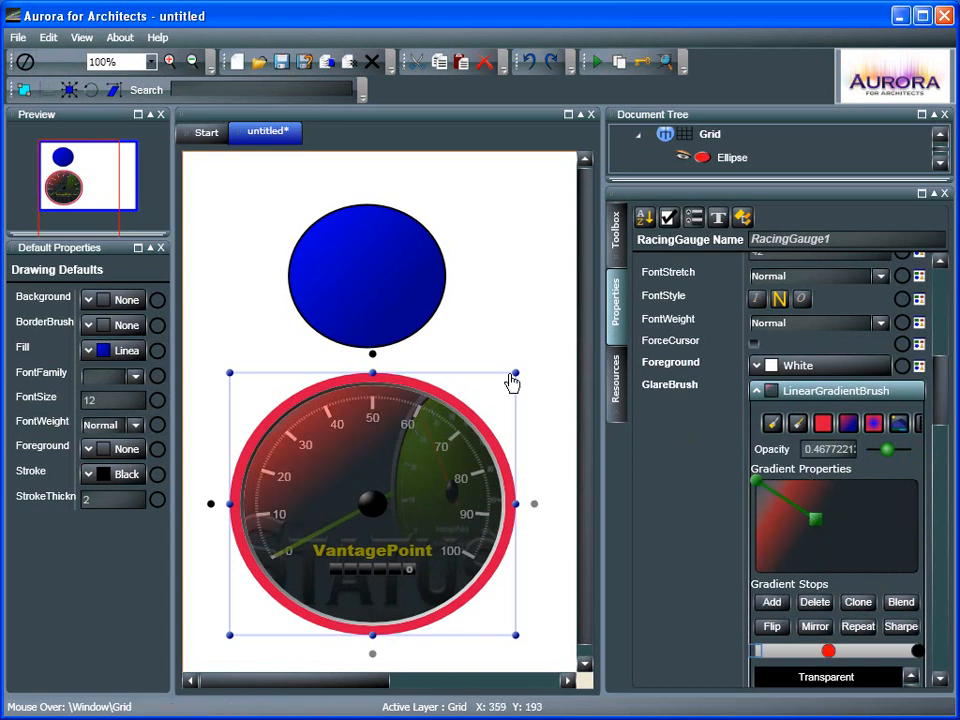
click(851, 391)
Set the gauge's InnerBorderThickness to 50,50,50,50
drag(941, 414, 941, 434)
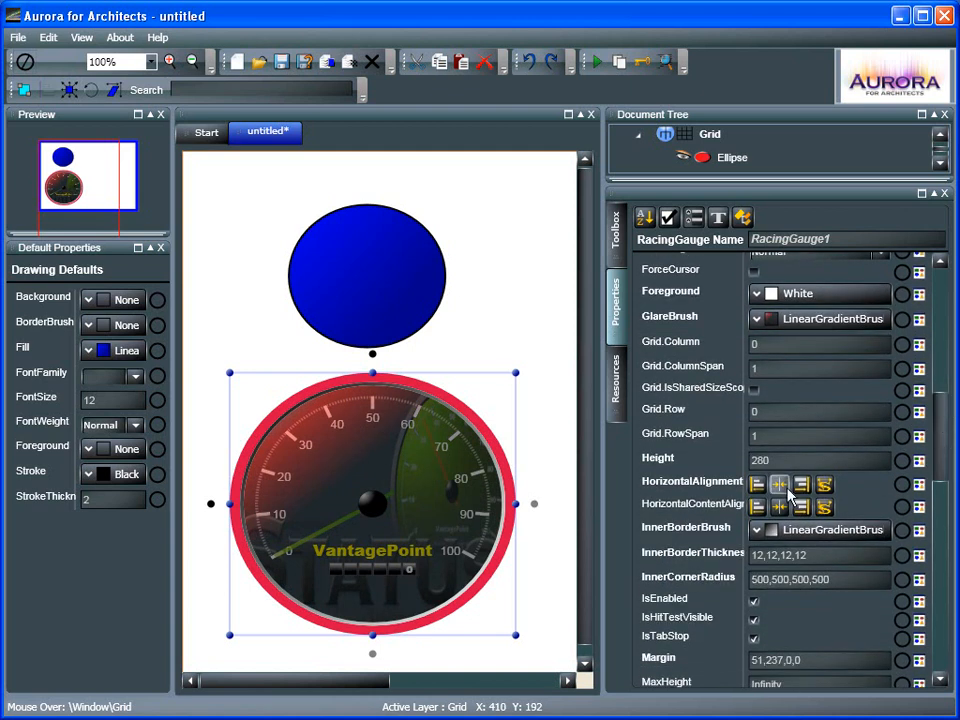
click(816, 555)
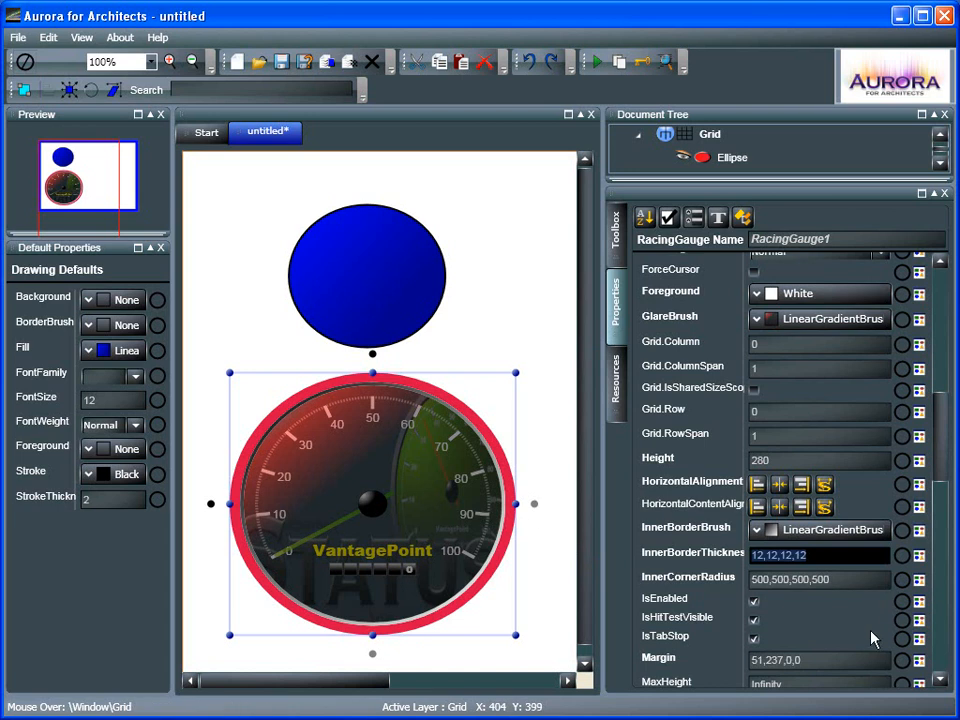
text(50,50,50,50)
key(Return)
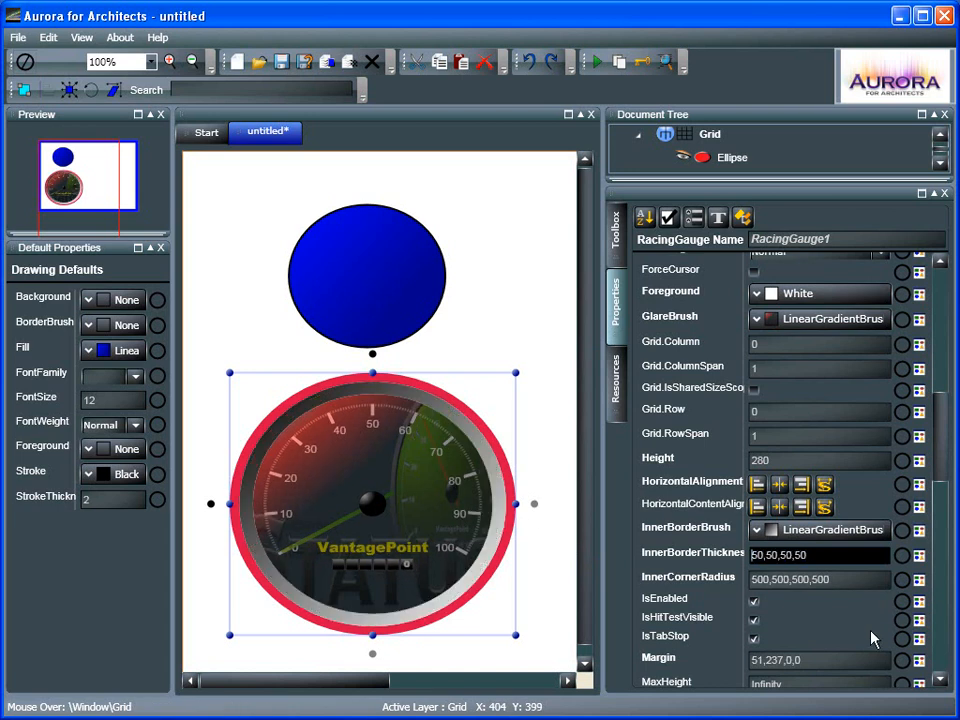
Widen the gauge's inner border further by setting its InnerBorderThickness to 100,100,100,100
key(ctrl+a)
text(100,100,100,100)
key(Return)
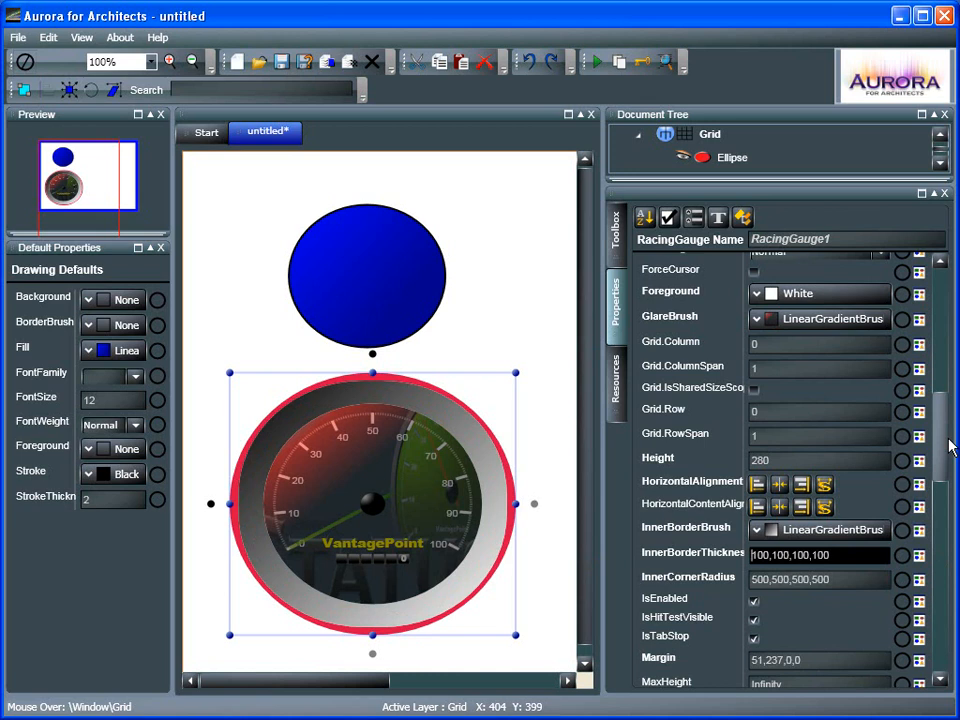
Set the gauge's InnerCornerRadius to 300,300,300,300
scroll(949, 445, down, 1)
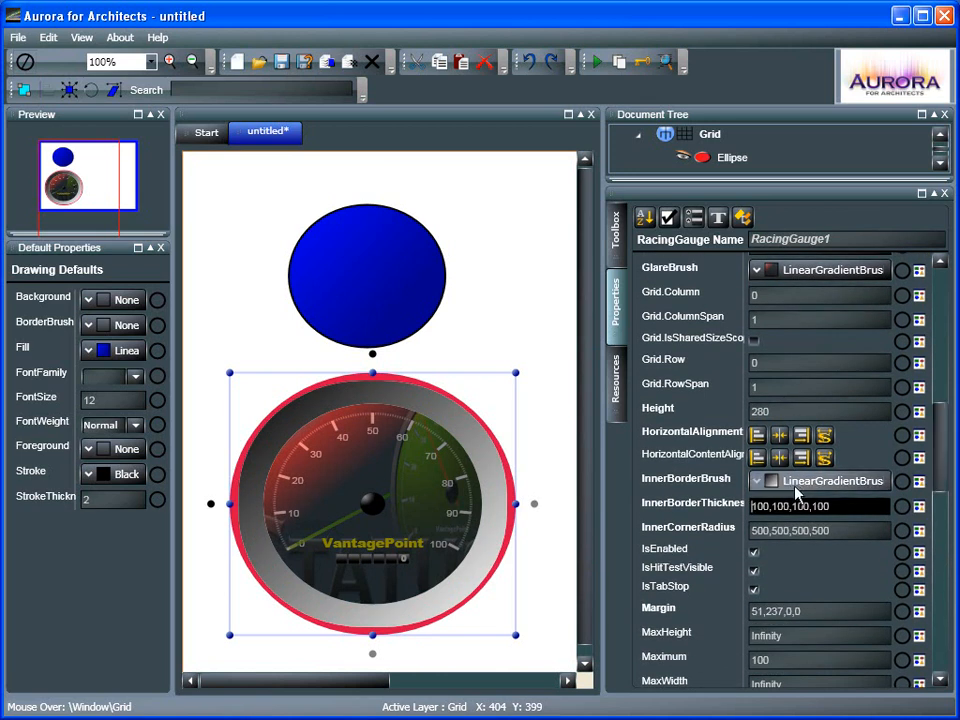
click(845, 530)
drag(845, 530, 700, 550)
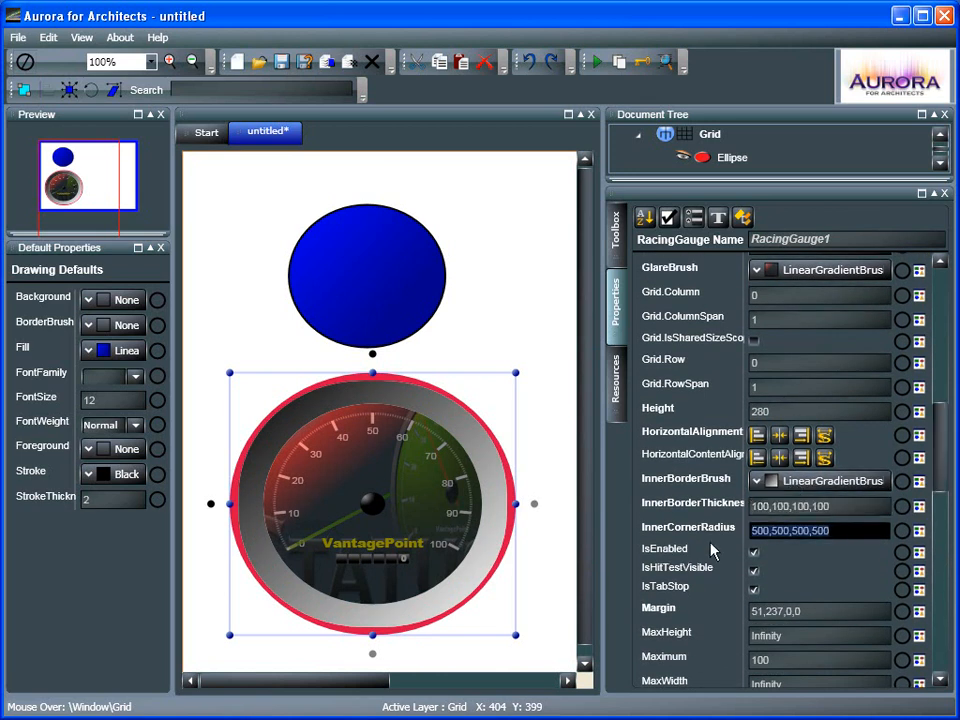
text(300,300,300,300)
key(Return)
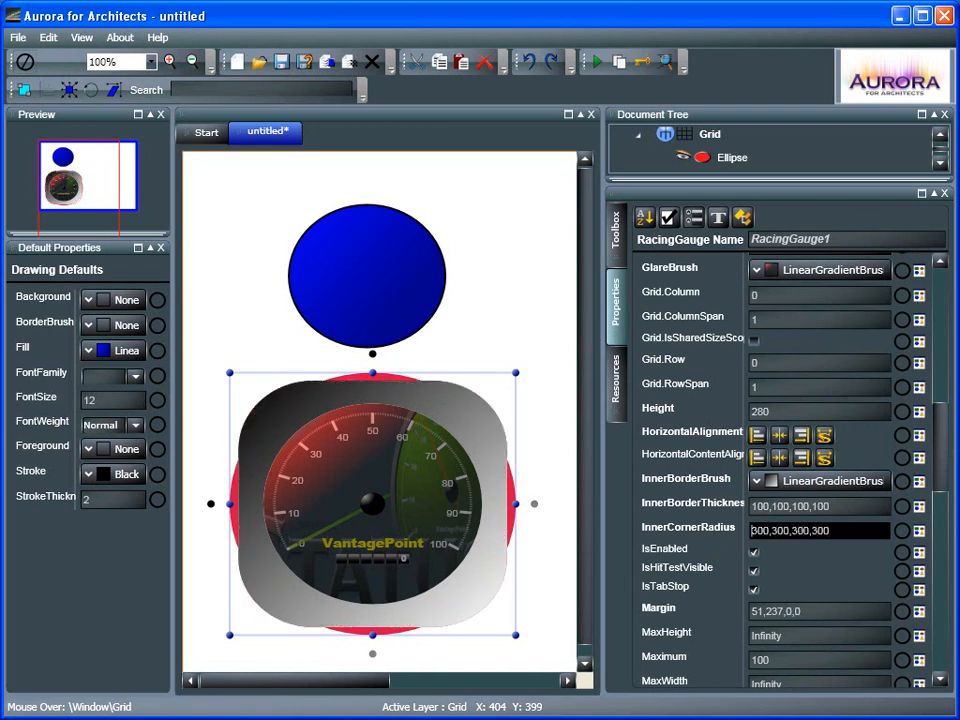
Reduce the gauge's InnerCornerRadius to 50,50,50,50
key(shift+End)
key(BackSpace)
text(50,50,50,50)
key(Return)
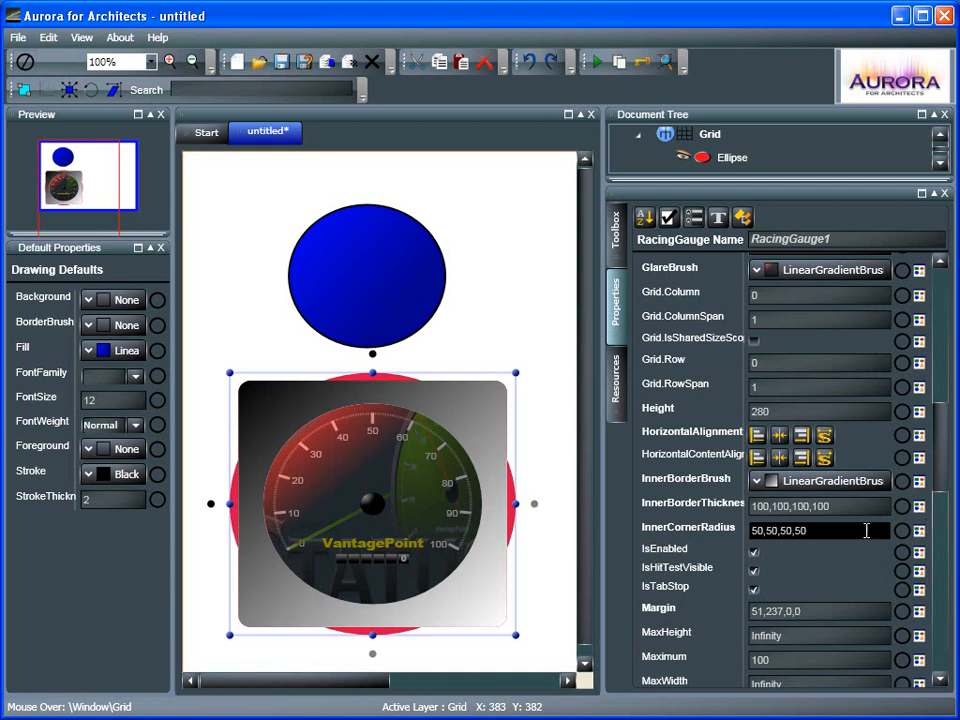
Make the gauge's inner border round by setting its InnerCornerRadius to 600,600,600,600
double_click(797, 540)
text(600,600,600,600)
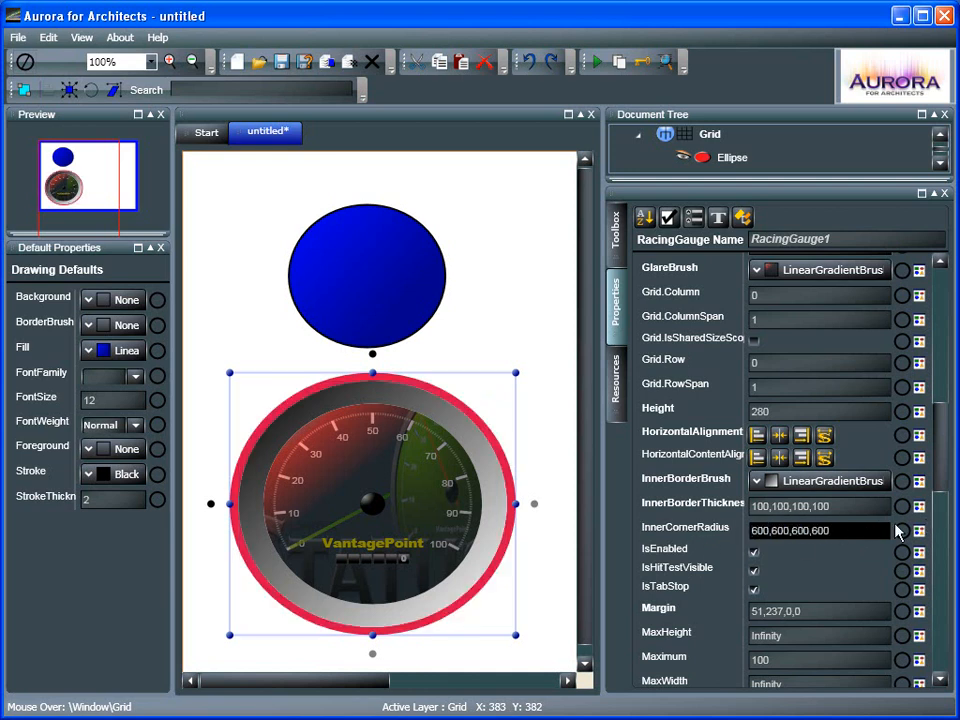
Copy the gauge's current Margin value, and set the Margin to 50,50,50,50
scroll(842, 578, down, 1)
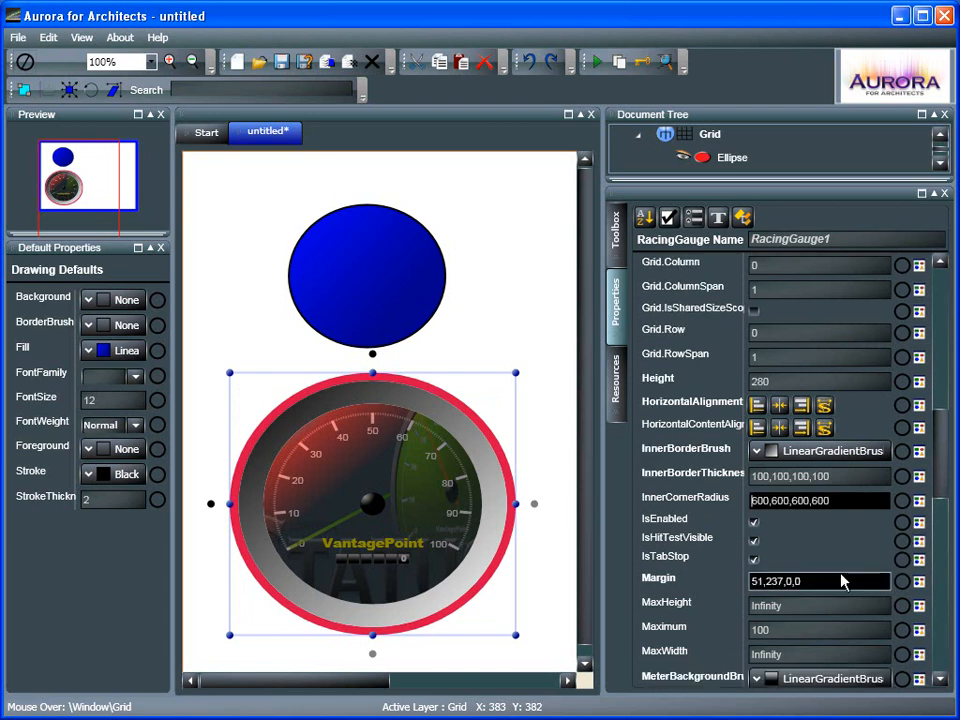
click(828, 586)
key(ctrl+c)
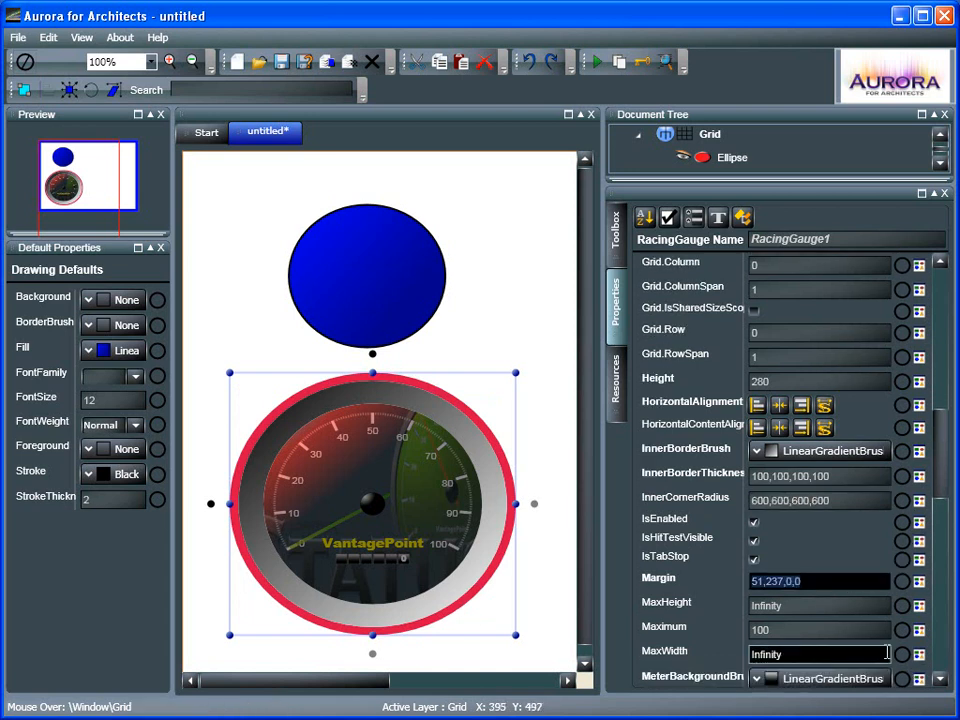
key(BackSpace)
text(50,50,50,50)
key(Return)
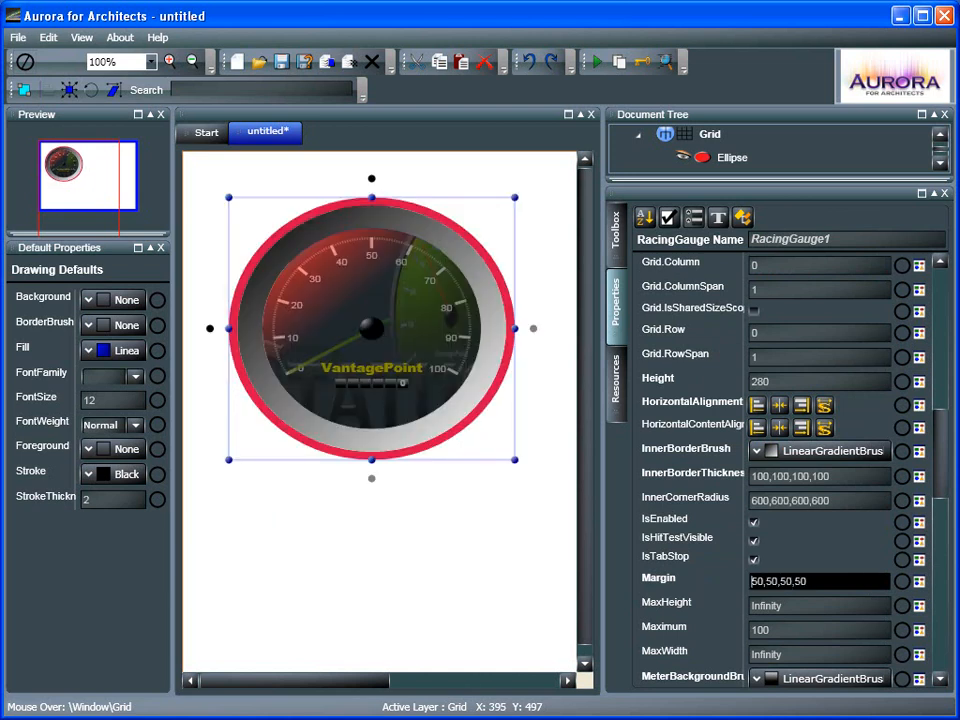
Restore the gauge's Margin to the copied value 51,237,0,0
key(ctrl+a)
key(ctrl+v)
key(Return)
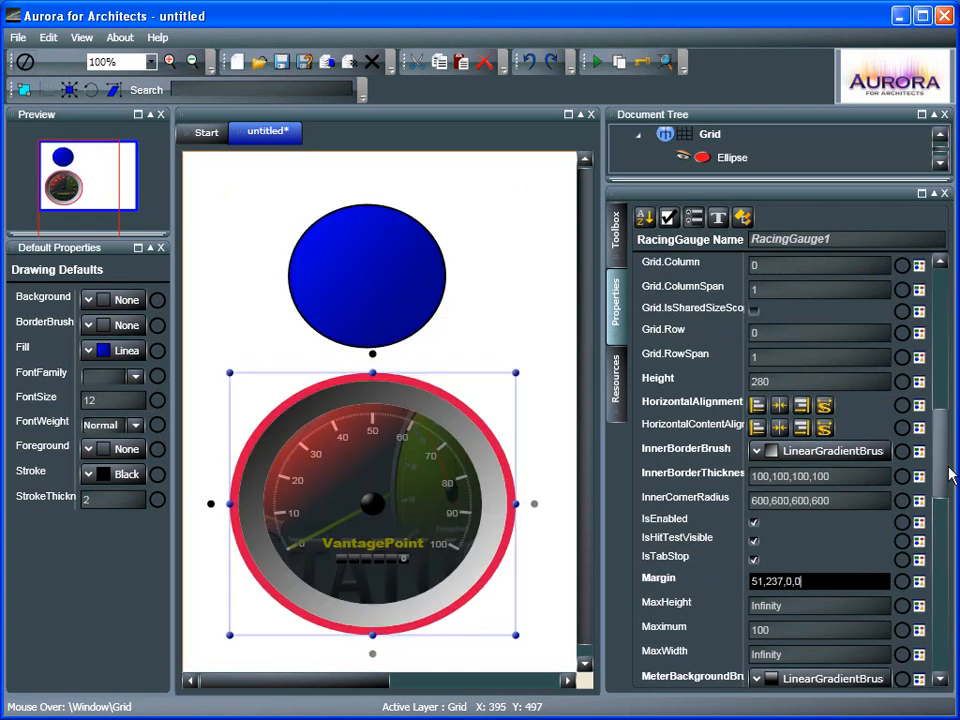
Raise the gauge's Maximum to 1000
drag(946, 478, 949, 508)
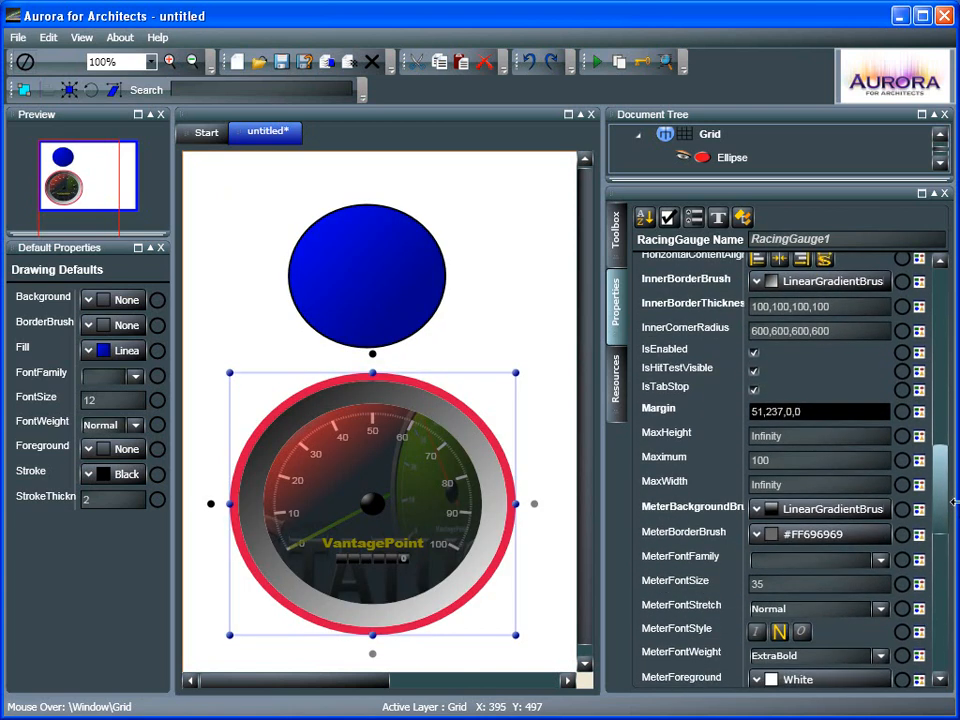
click(851, 459)
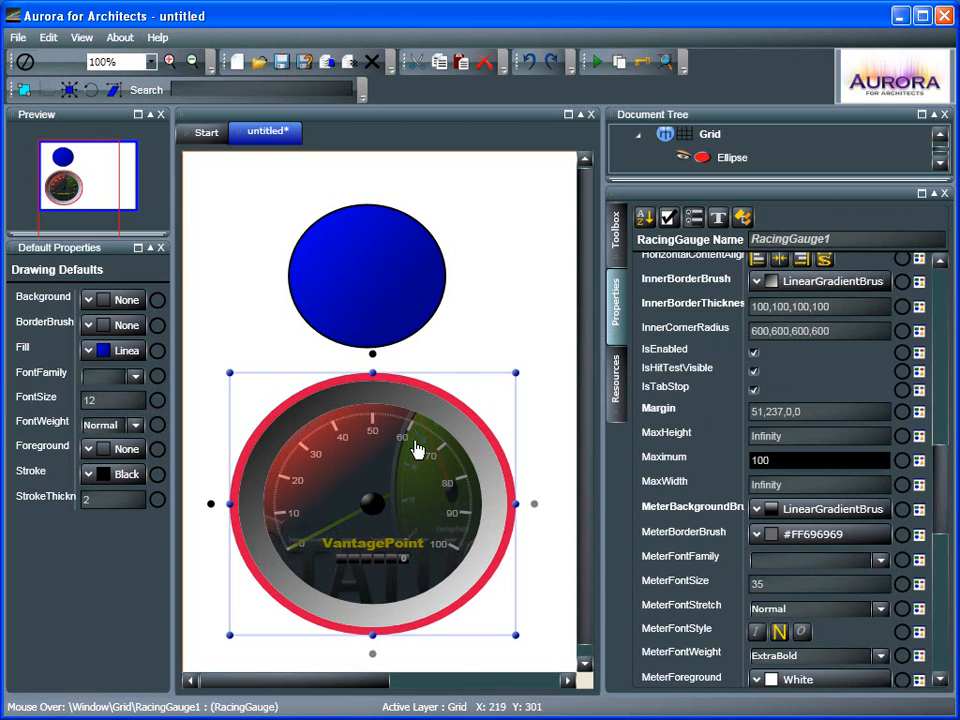
text(0)
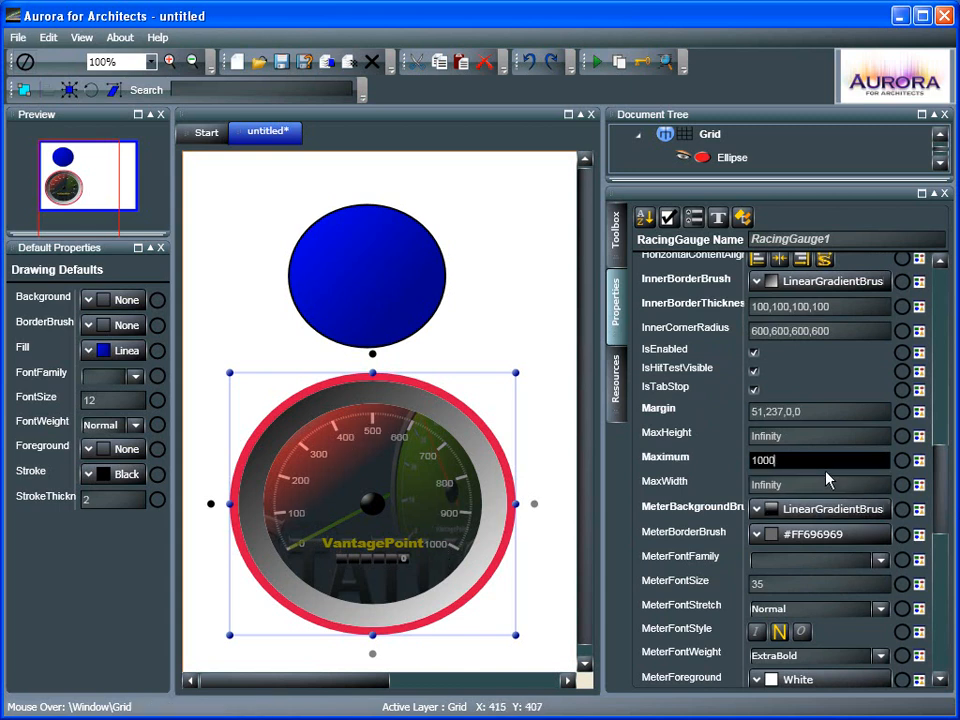
Try a Maximum of 10000 for the gauge's scale
key(BackSpace)
key(BackSpace)
key(BackSpace)
key(BackSpace)
text(10000)
Return the gauge's Maximum to 1000
drag(796, 461, 558, 502)
text(100)
key(Return)
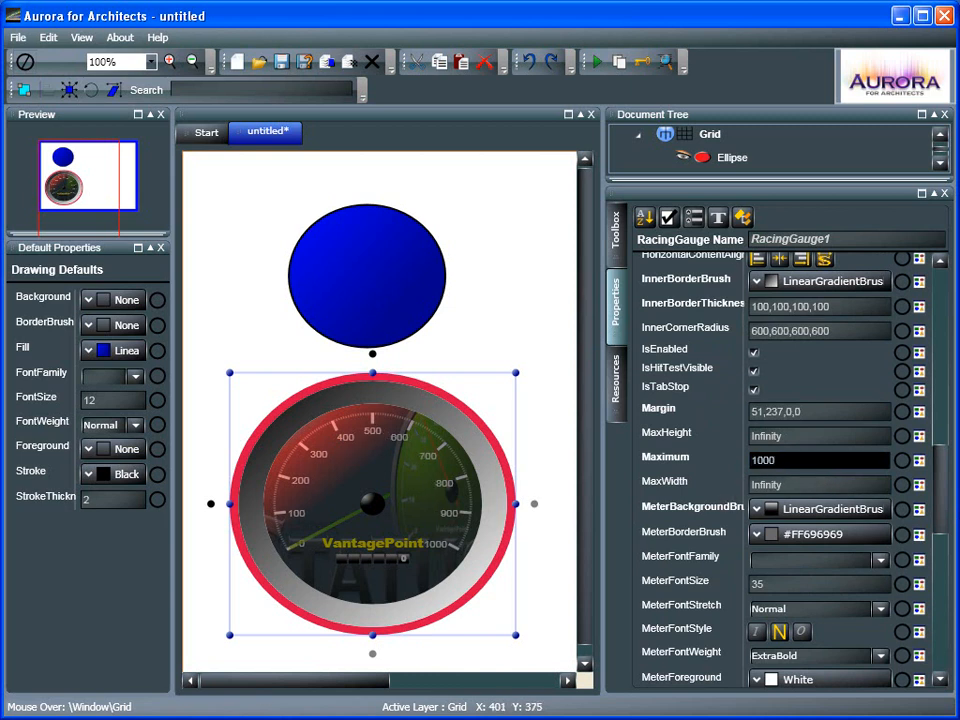
Recolour the border of the gauge's meter by setting MeterBorderBrush to the pink-violet colour #FFE37BFF
click(811, 542)
click(855, 668)
drag(855, 668, 819, 661)
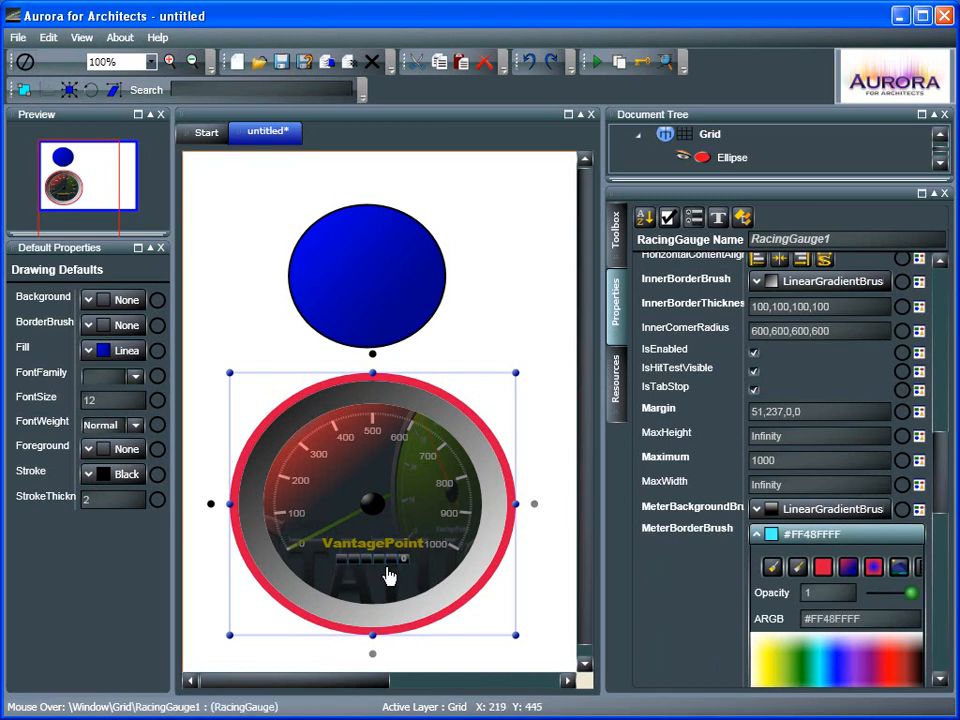
drag(829, 664, 862, 650)
click(859, 537)
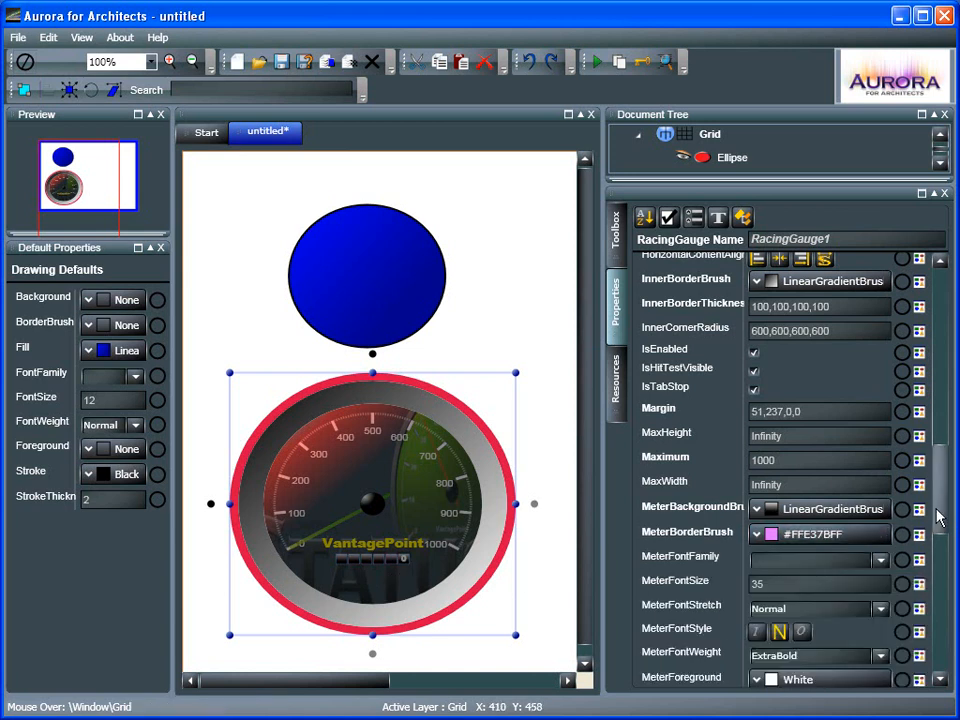
scroll(943, 514, down, 3)
drag(944, 527, 940, 325)
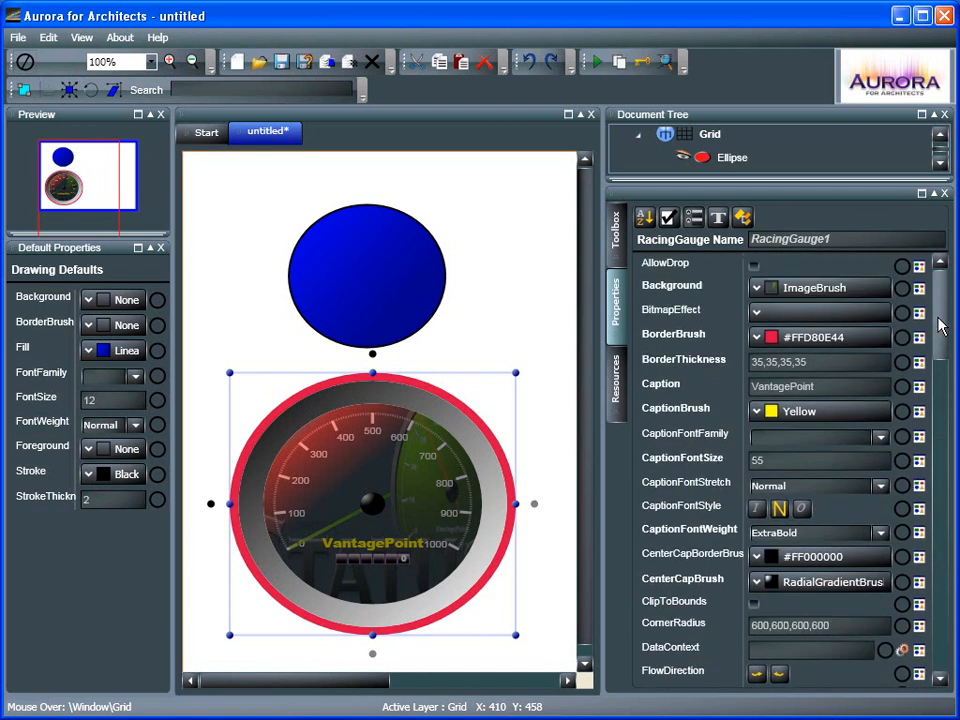